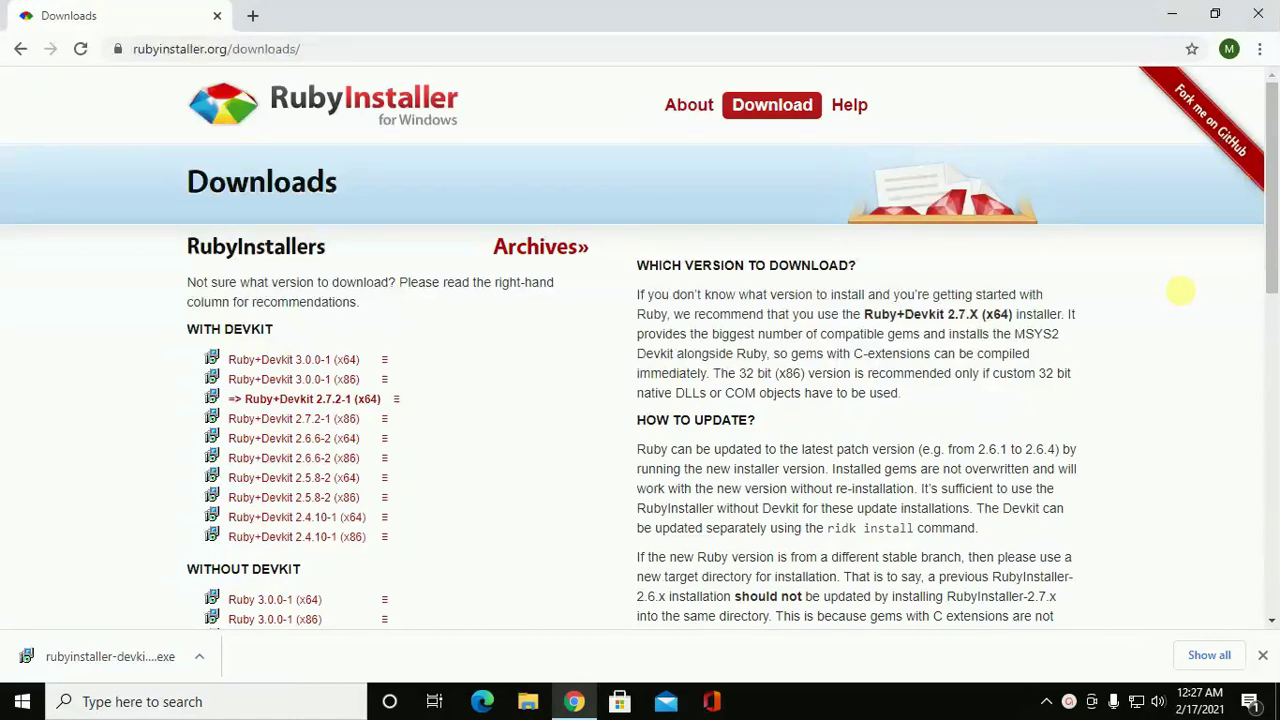
{"action": "left_click_drag", "start_coordinate": [321, 47], "coordinate": [121, 43]}
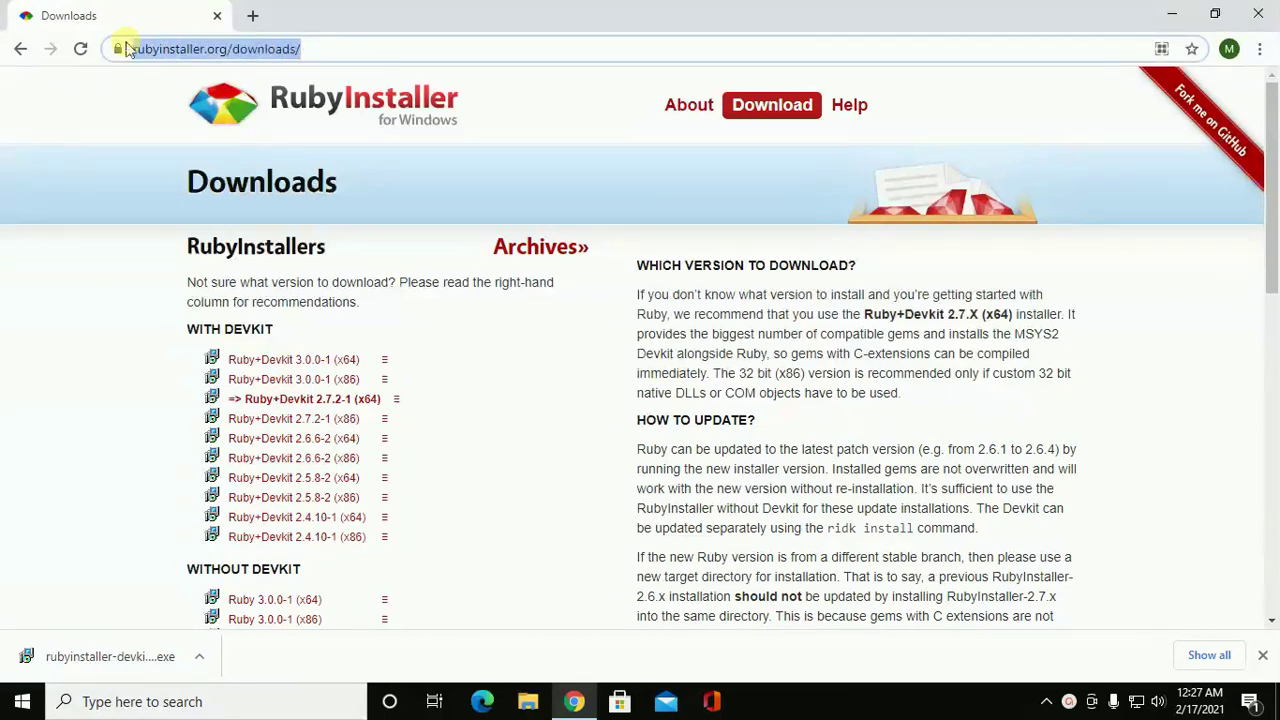
{"action": "left_click", "coordinate": [311, 47]}
{"action": "left_click", "coordinate": [1154, 313]}
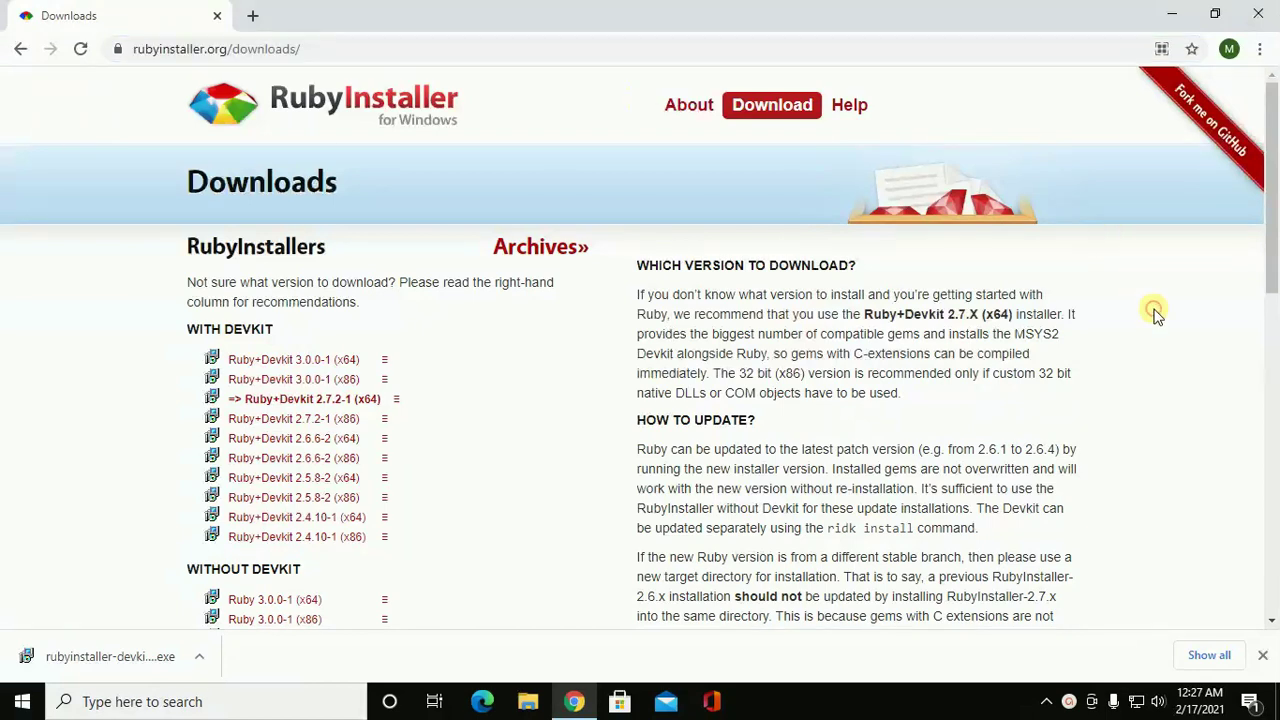
{"action": "left_click", "coordinate": [197, 250]}
{"action": "left_click", "coordinate": [1197, 280]}
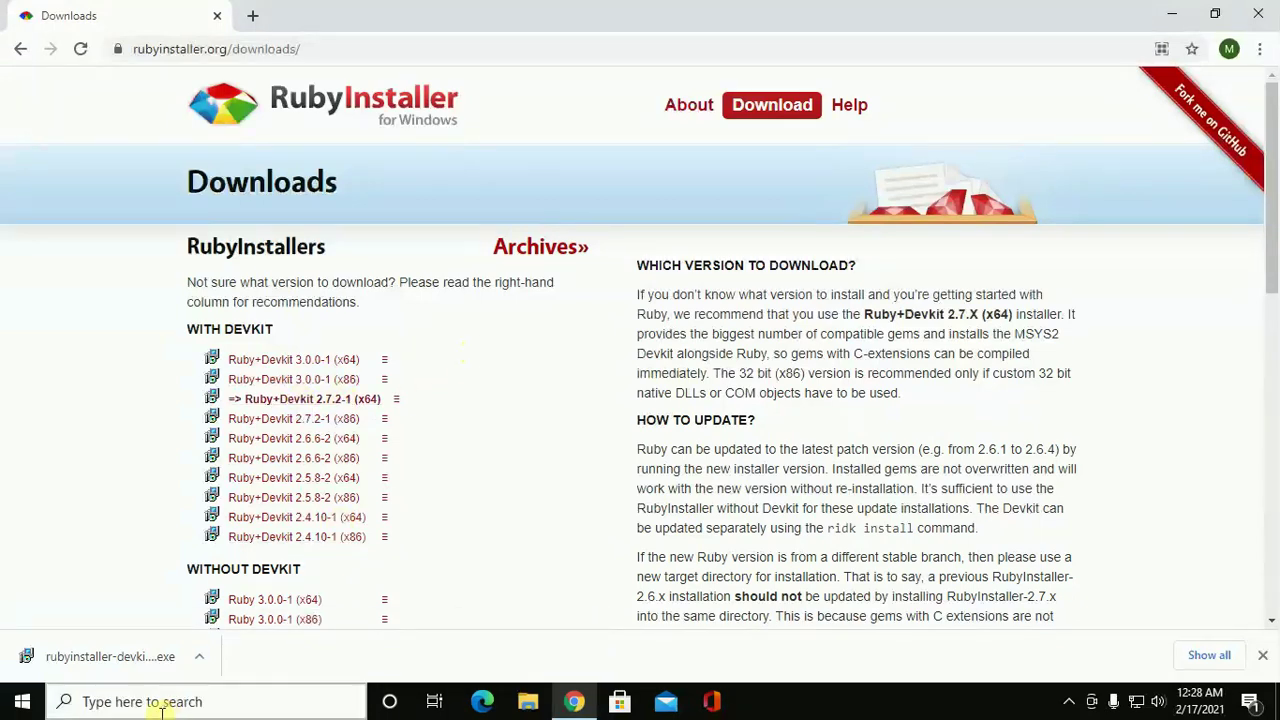
Locate the downloaded rubyinstaller-devkit-2.7.2-1-x64.exe in its folder, run it, and minimise the Explorer and browser windows.
{"action": "right_click", "coordinate": [125, 660]}
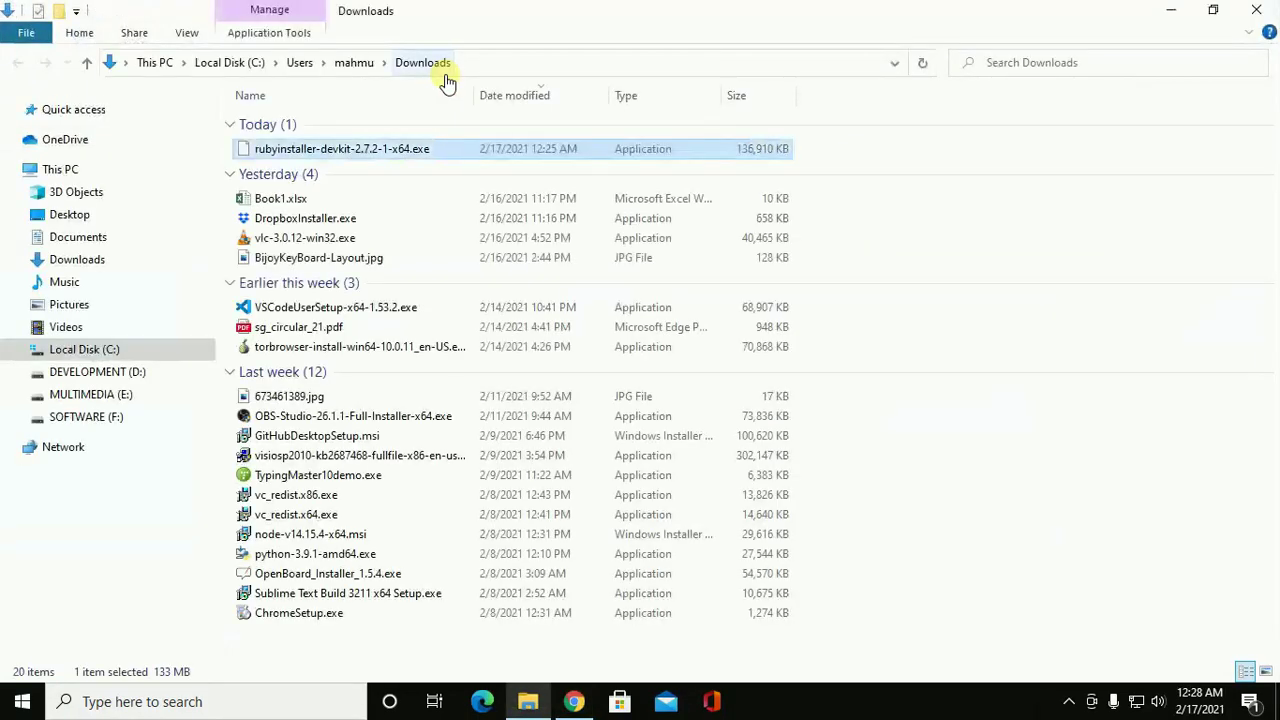
{"action": "double_click", "coordinate": [360, 150]}
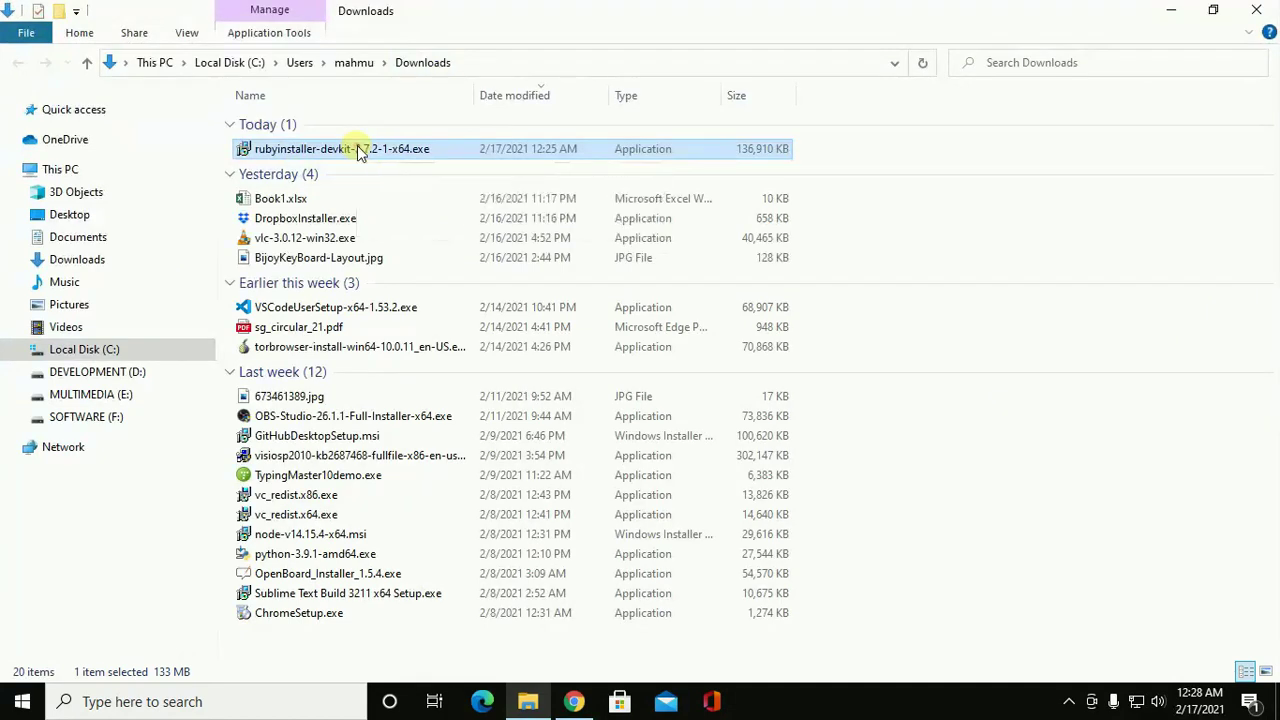
{"action": "left_click", "coordinate": [1175, 10]}
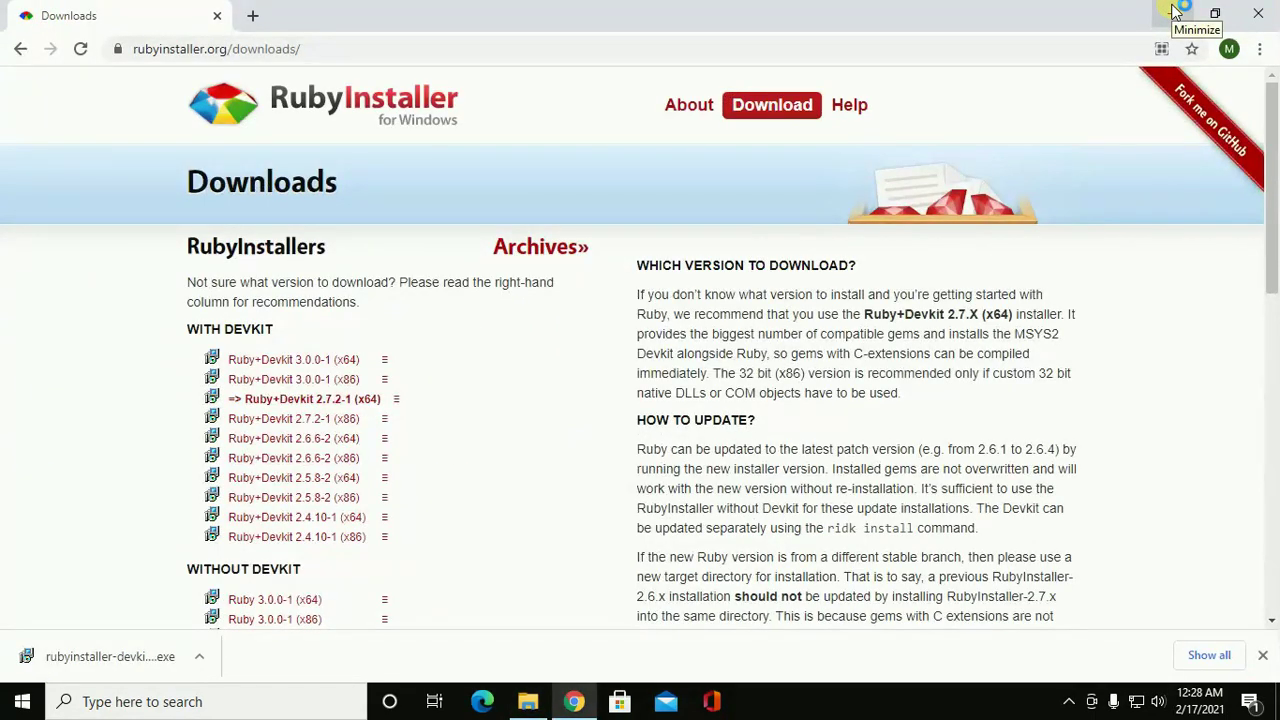
{"action": "left_click", "coordinate": [1175, 10]}
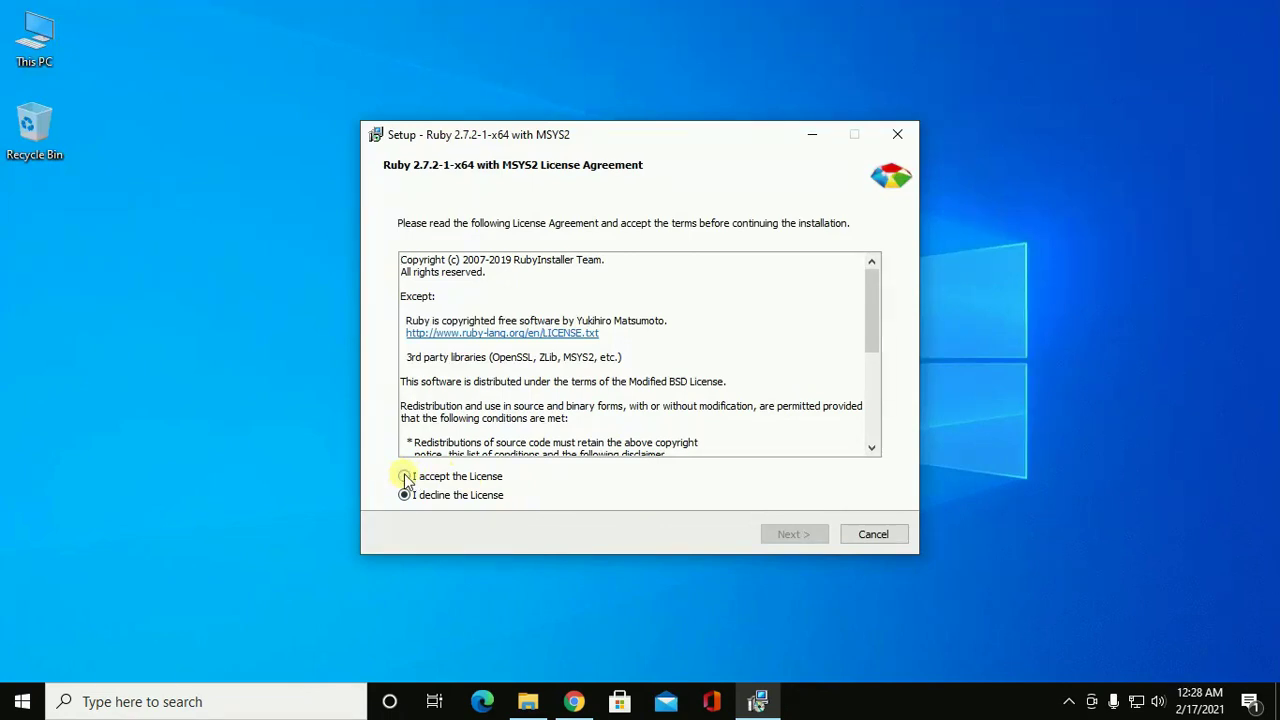
Accept the license and install Ruby to C:\Ruby27-x64, keeping the PATH, file association and UTF-8 options and all components selected.
{"action": "left_click", "coordinate": [405, 477]}
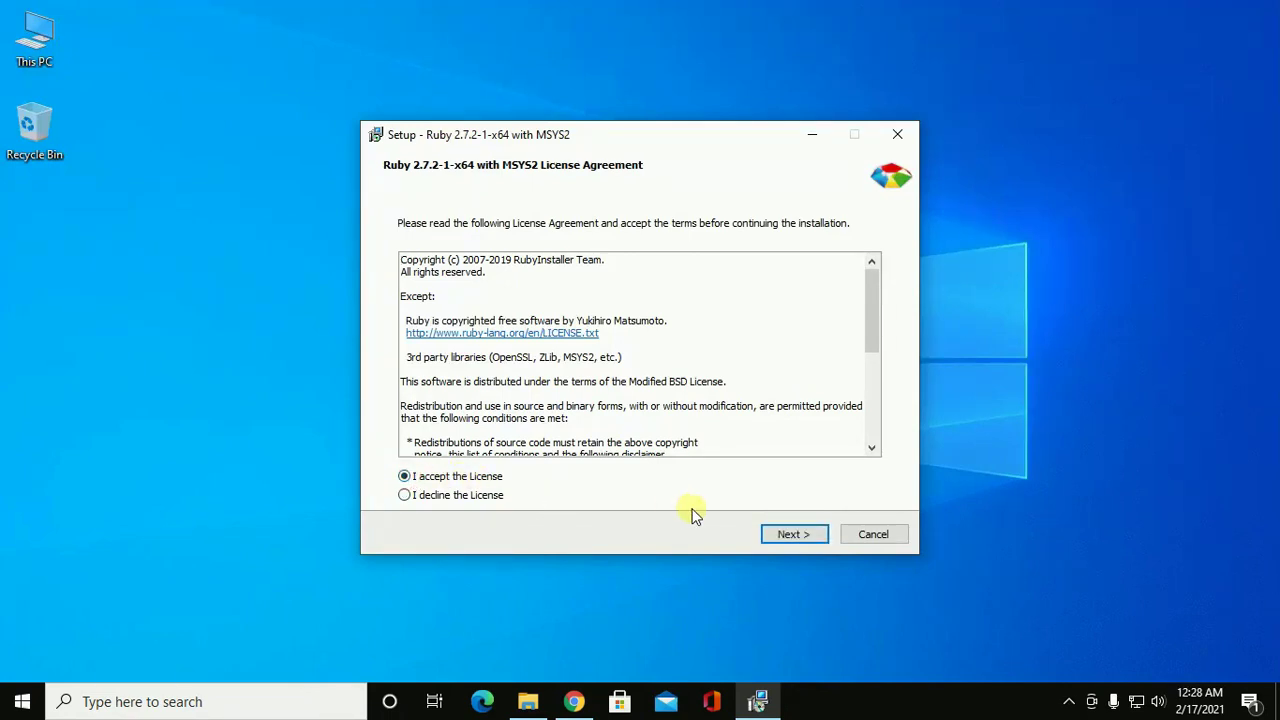
{"action": "left_click", "coordinate": [792, 536]}
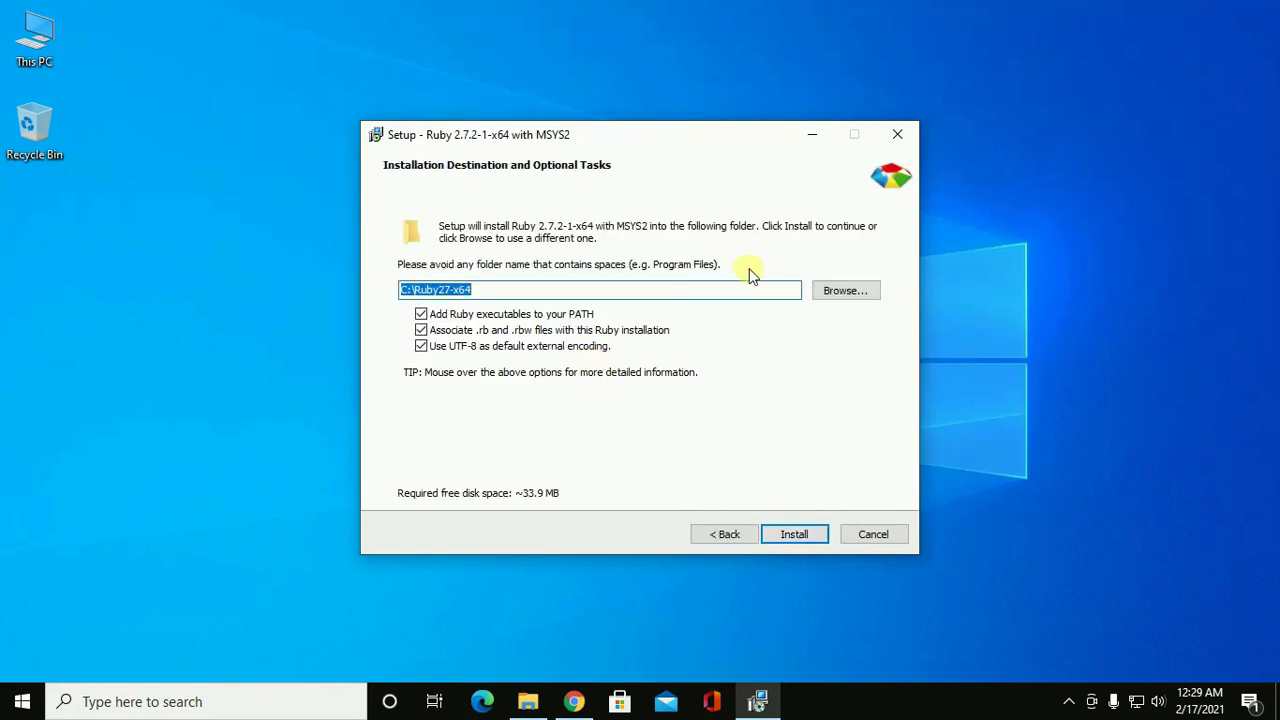
{"action": "left_click", "coordinate": [498, 290]}
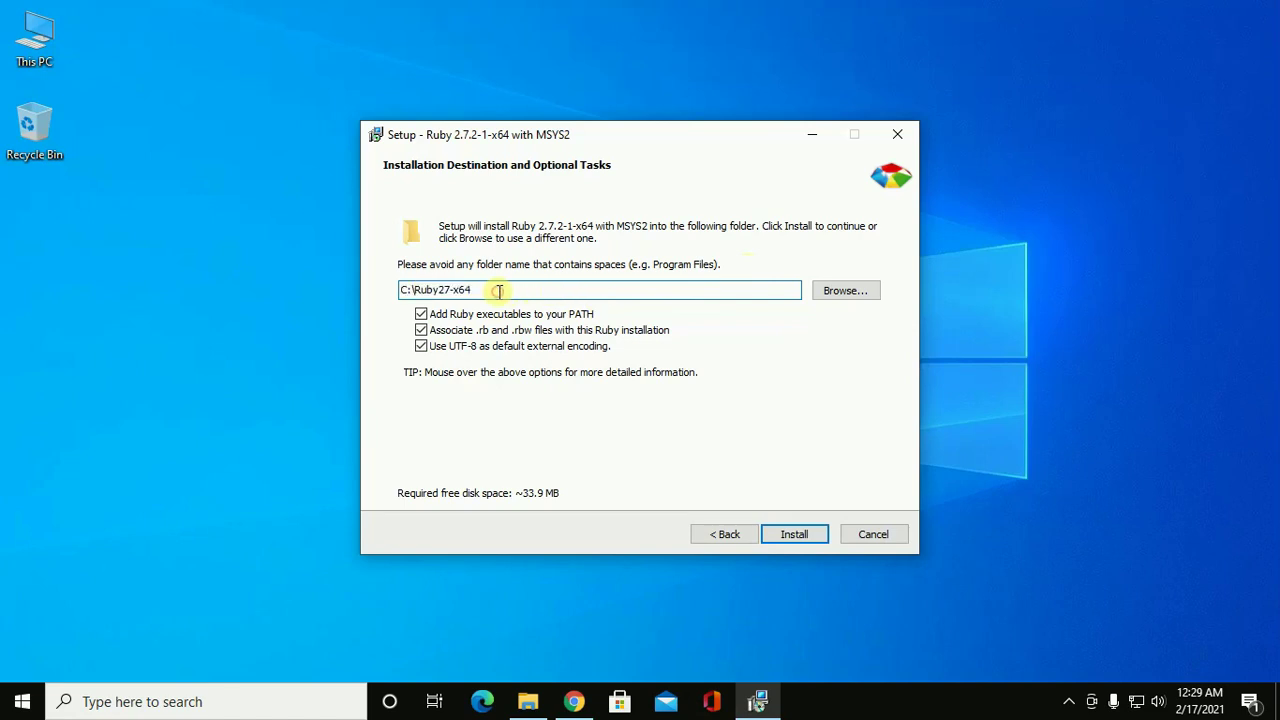
{"action": "left_click_drag", "start_coordinate": [491, 289], "coordinate": [391, 277]}
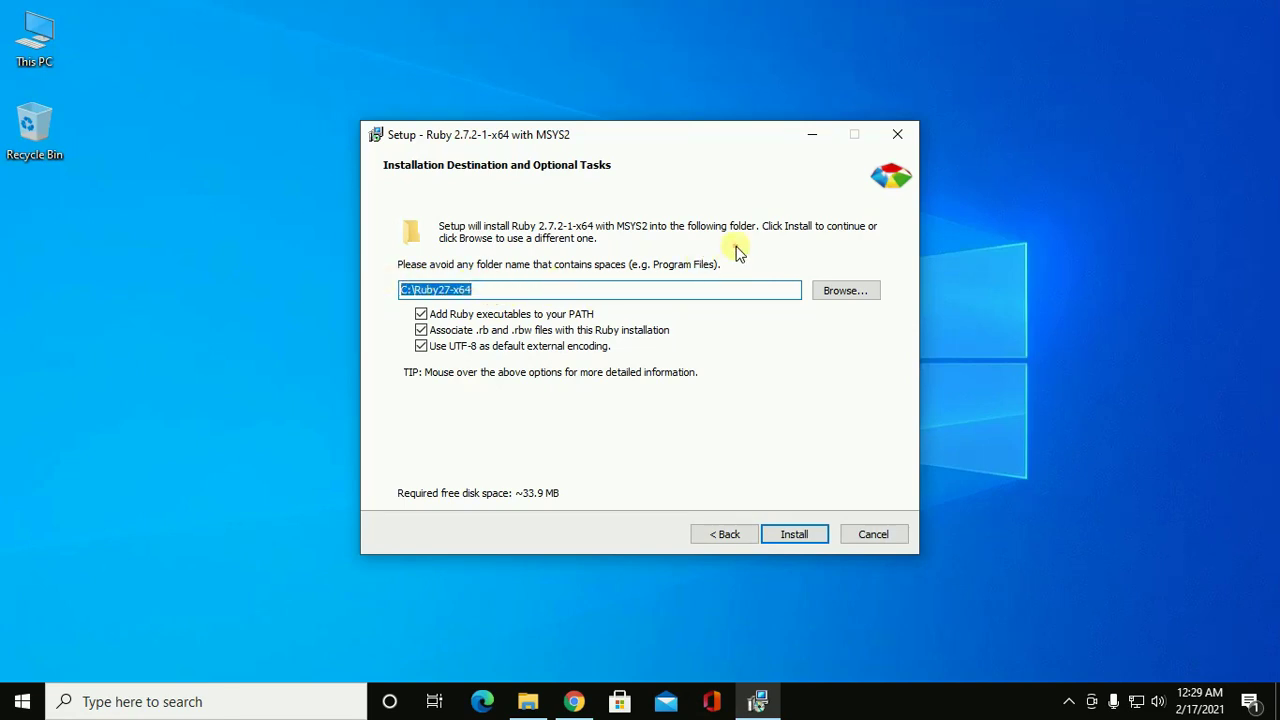
{"action": "left_click", "coordinate": [481, 289]}
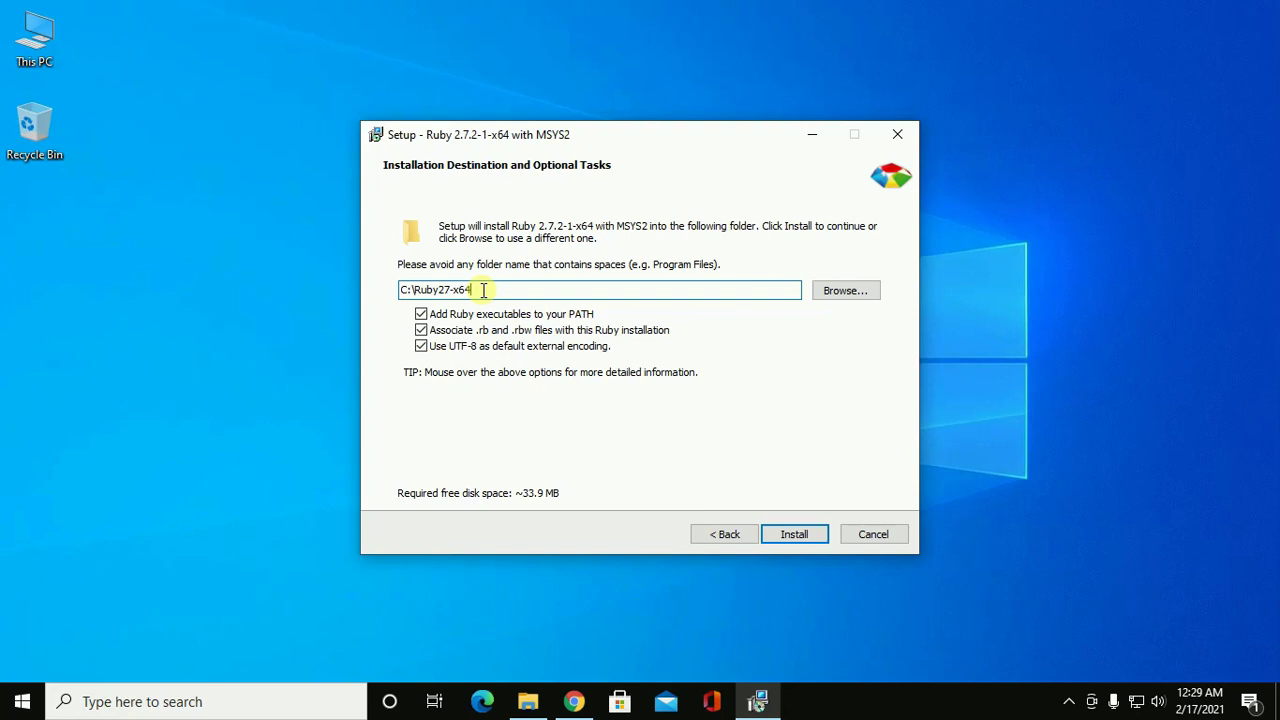
{"action": "left_click", "coordinate": [371, 245]}
{"action": "left_click", "coordinate": [421, 314]}
{"action": "left_click", "coordinate": [795, 535]}
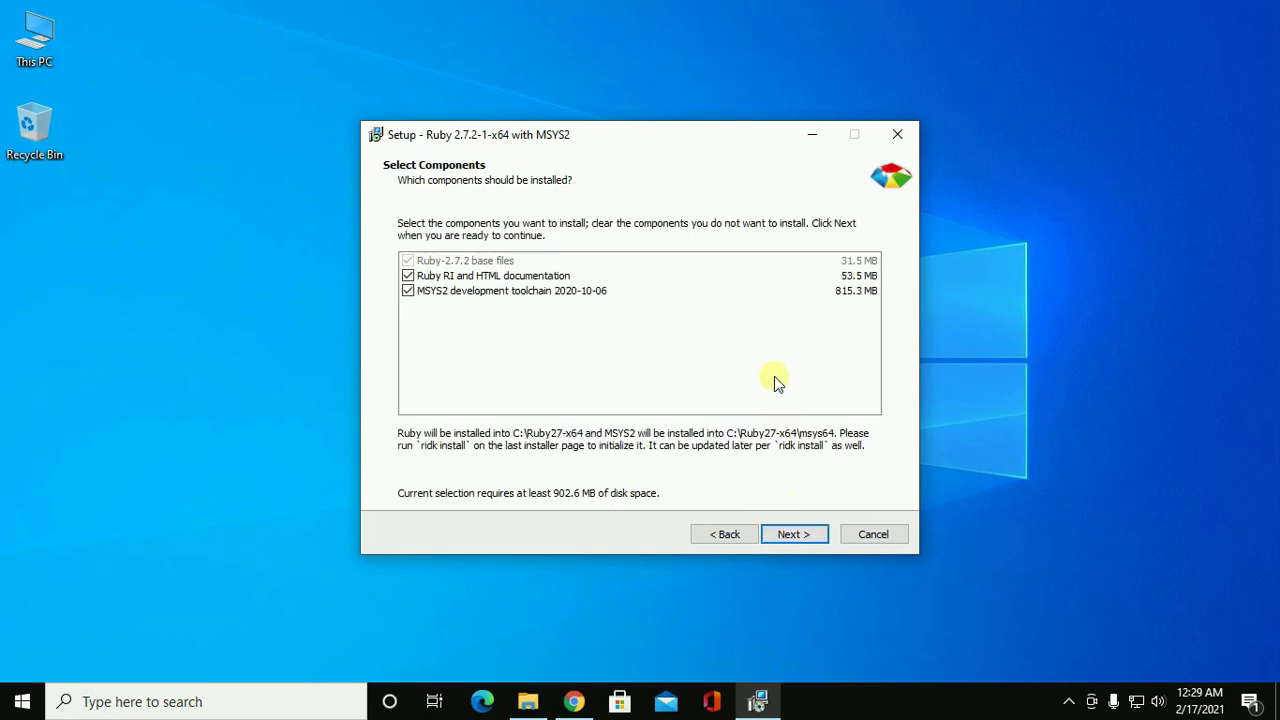
{"action": "left_click", "coordinate": [794, 535]}
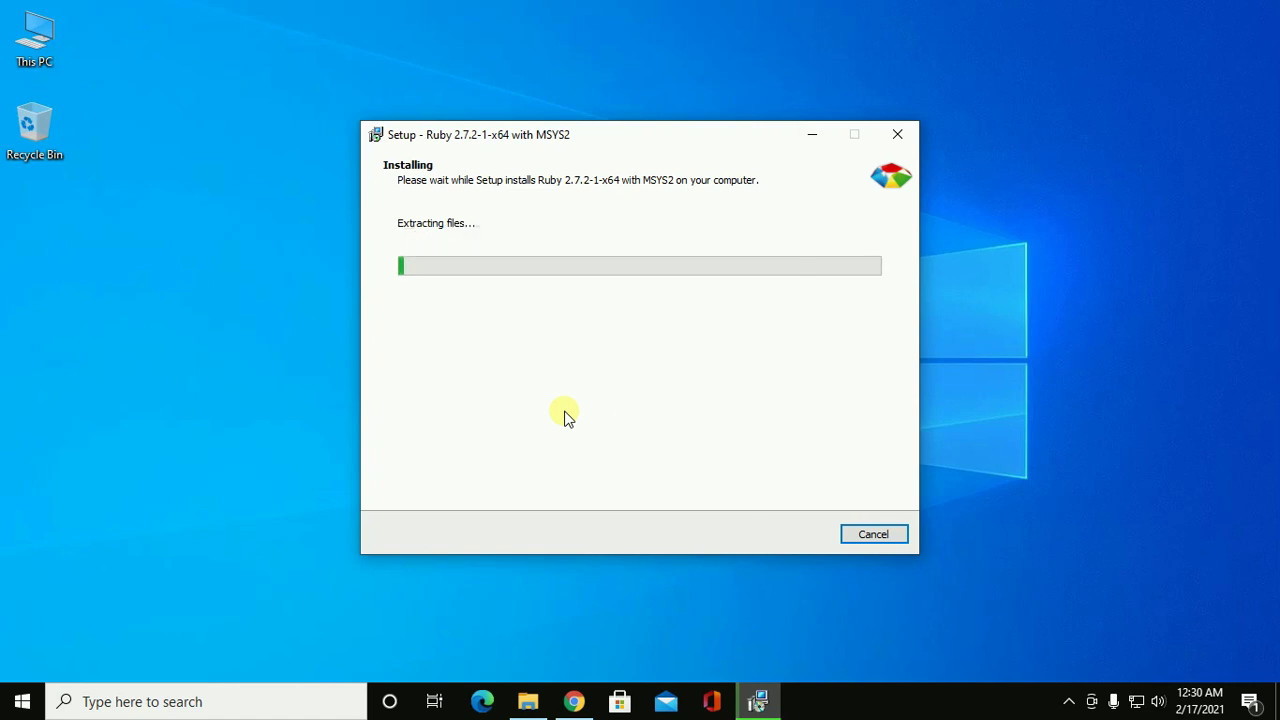
Open the bin folder inside C:\Ruby27-x64 while the installation runs.
{"action": "left_click_drag", "start_coordinate": [640, 134], "coordinate": [640, 122]}
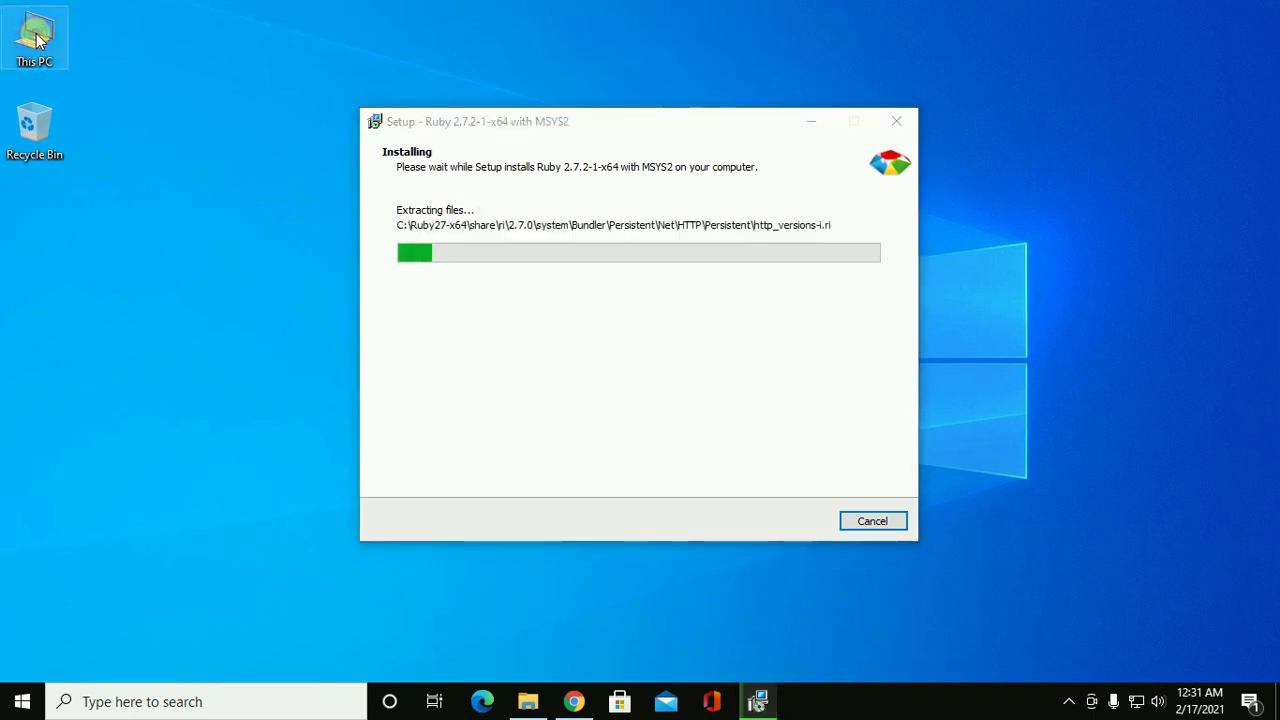
{"action": "left_click", "coordinate": [393, 215]}
{"action": "key", "text": "super+e"}
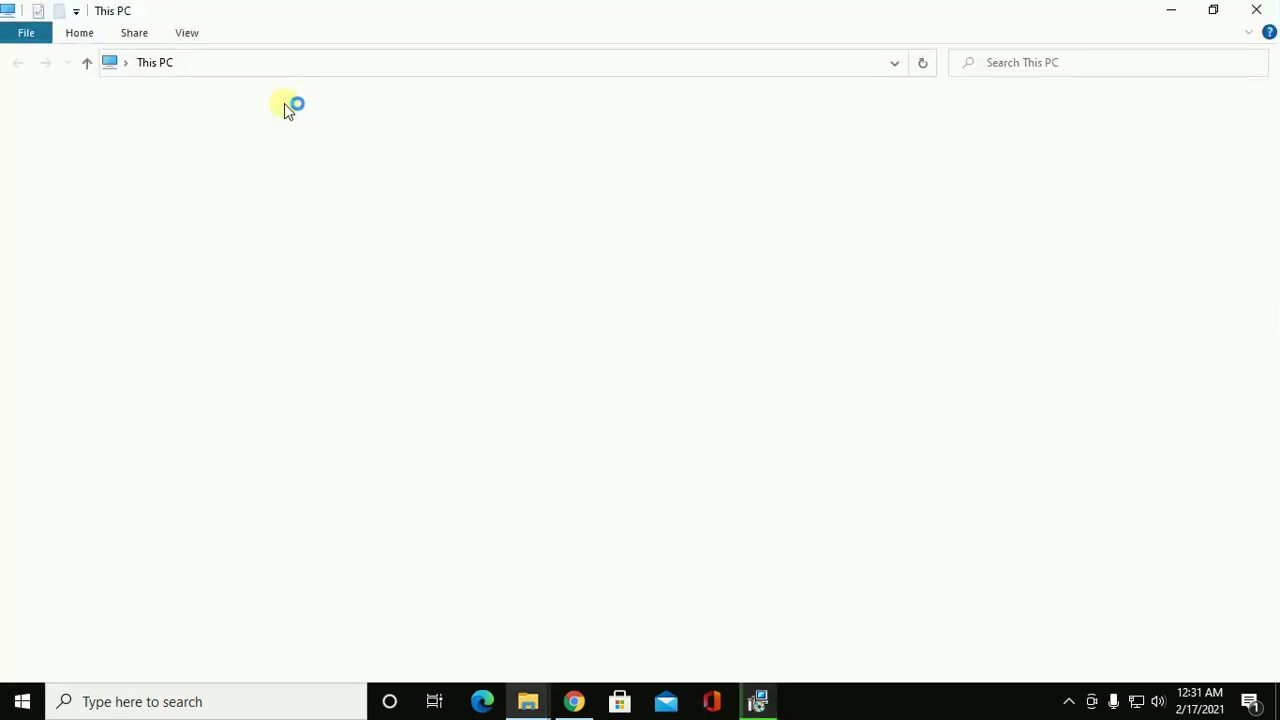
{"action": "double_click", "coordinate": [373, 177]}
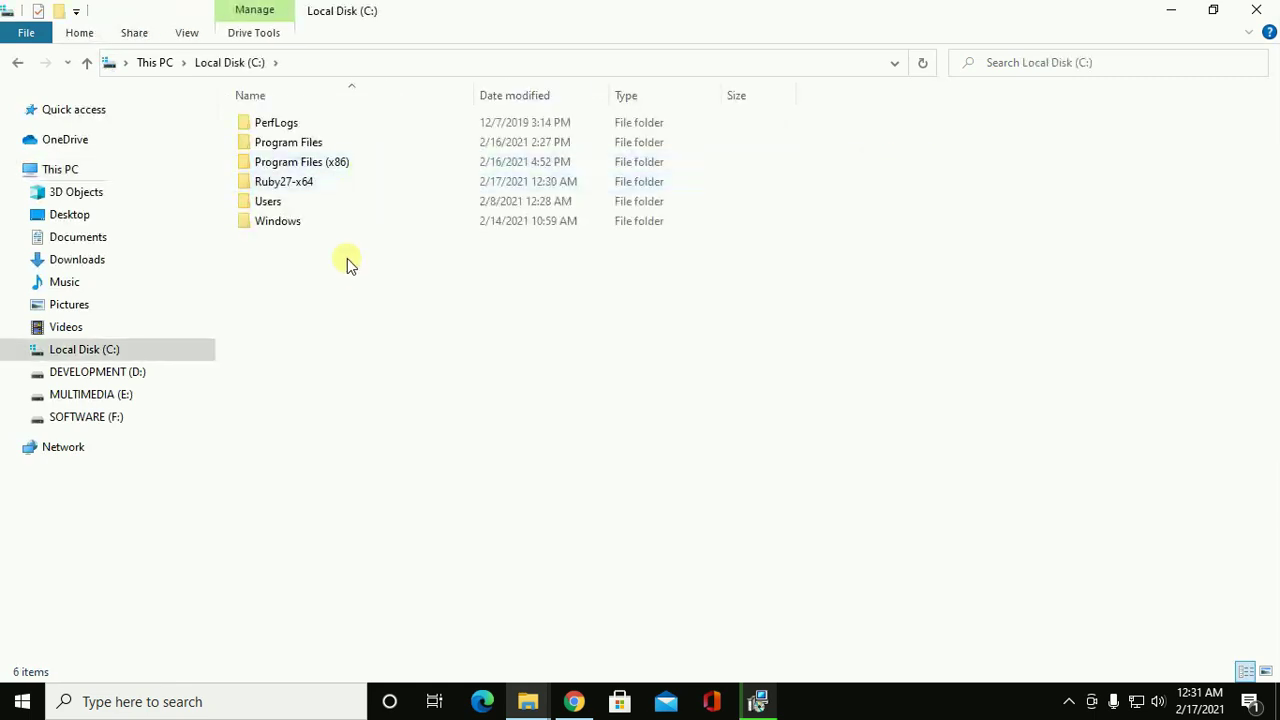
{"action": "double_click", "coordinate": [291, 182]}
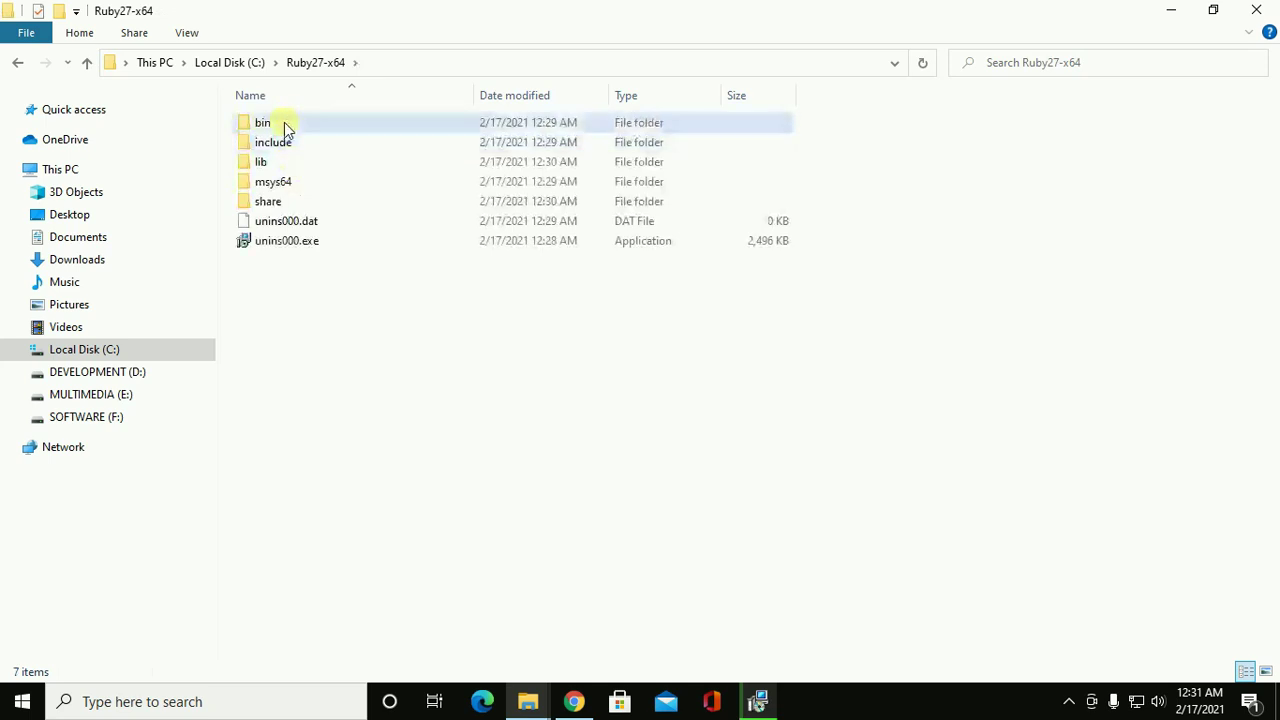
{"action": "left_click", "coordinate": [284, 123]}
{"action": "double_click", "coordinate": [284, 122]}
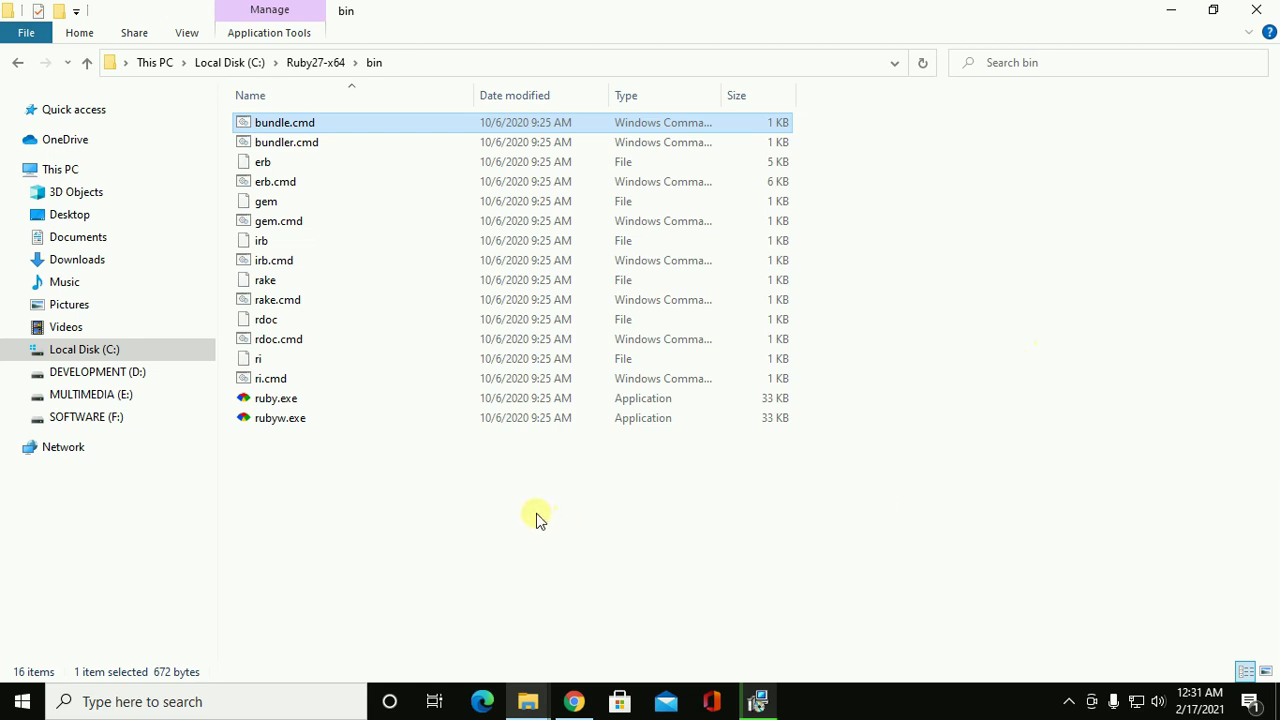
Examine ruby.exe and rubyw.exe in the bin folder, go back to Ruby27-x64 and minimise the Explorer window.
{"action": "left_click", "coordinate": [1006, 486]}
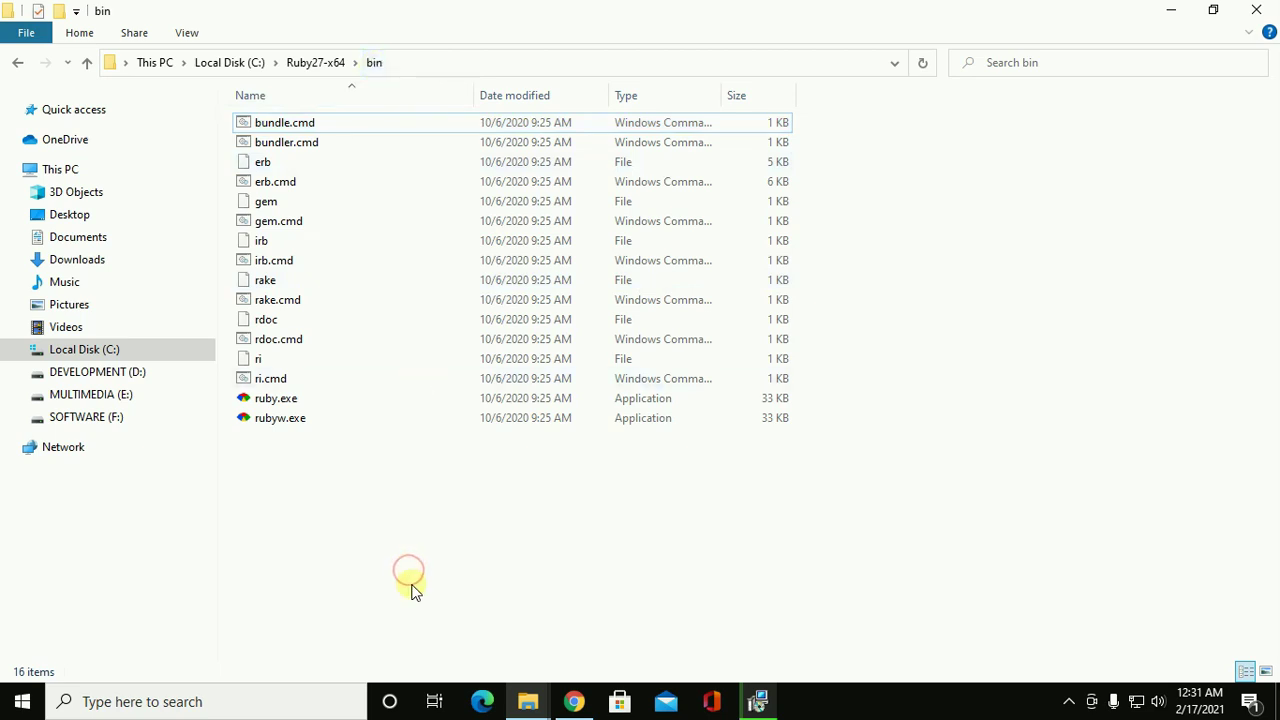
{"action": "left_click", "coordinate": [262, 400]}
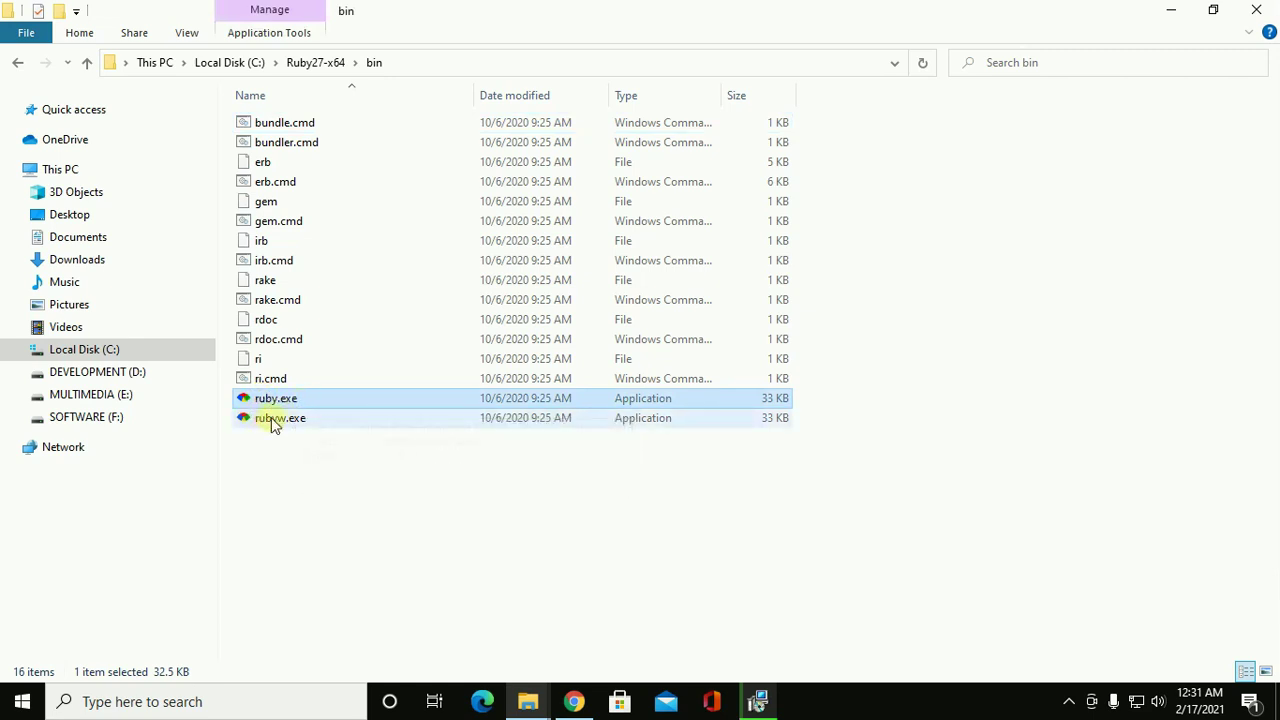
{"action": "mouse_move", "coordinate": [277, 423]}
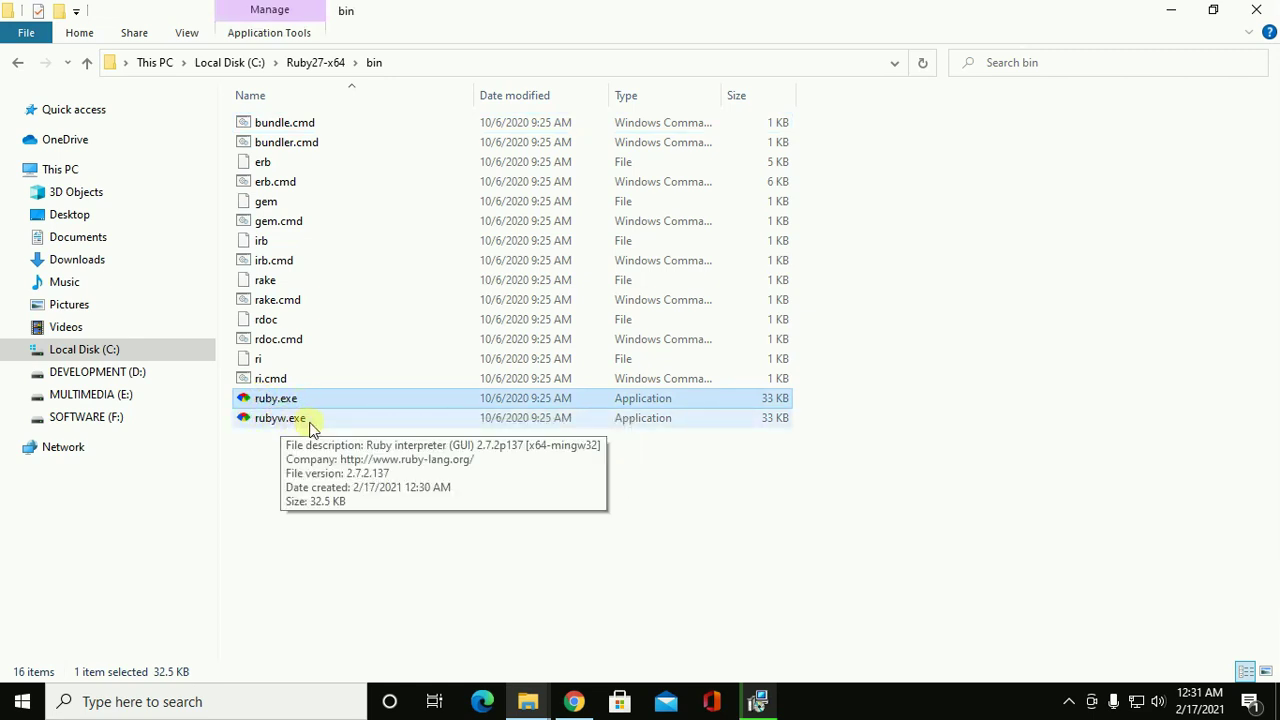
{"action": "left_click", "coordinate": [970, 536]}
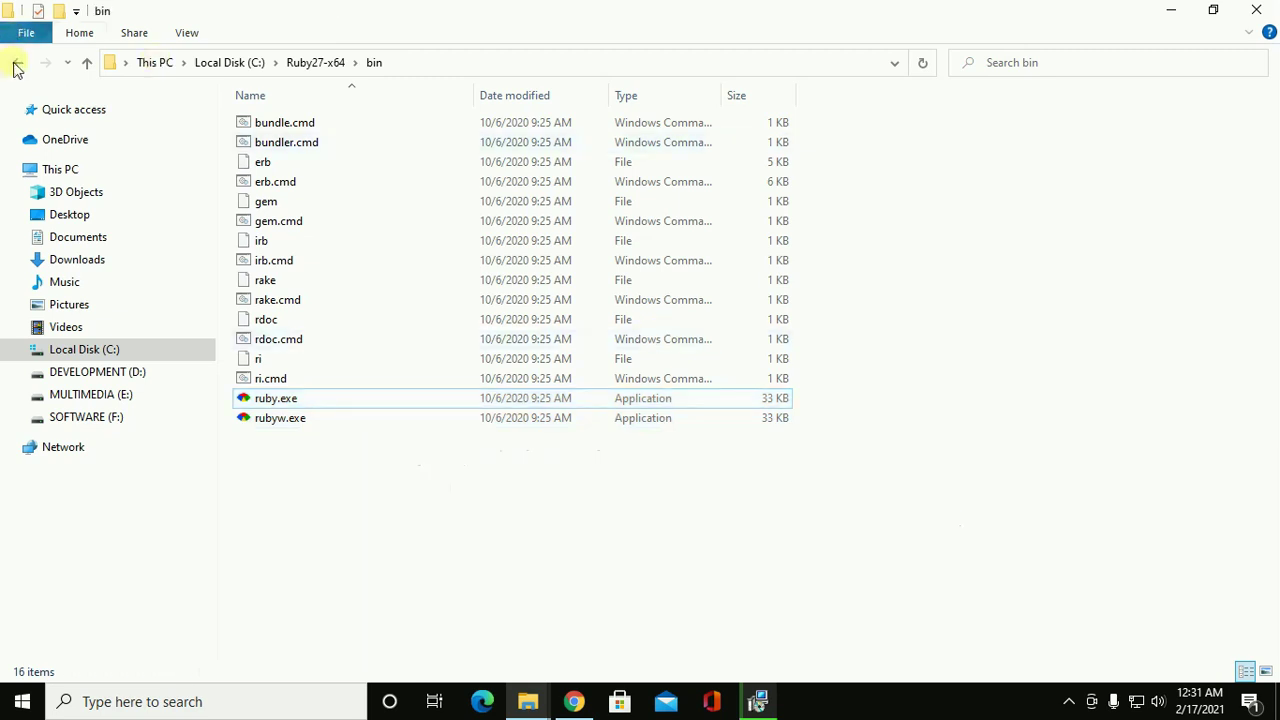
{"action": "left_click", "coordinate": [17, 65]}
{"action": "left_click", "coordinate": [537, 390]}
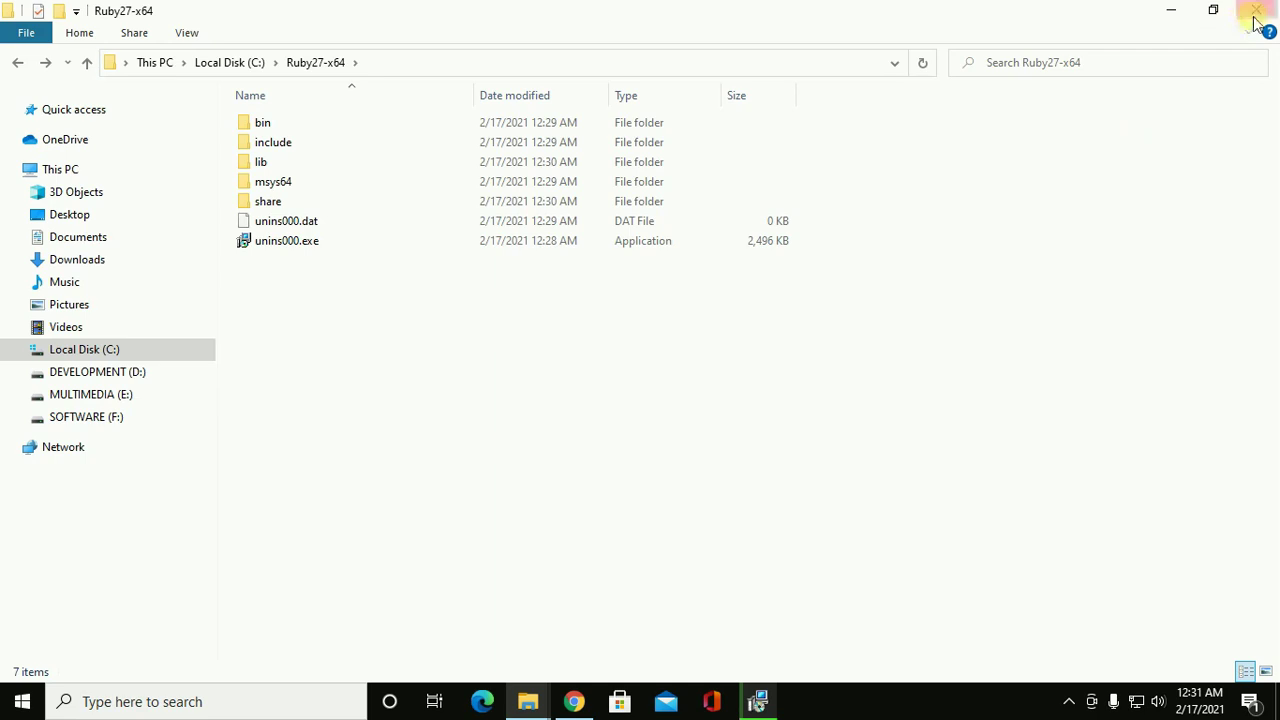
{"action": "left_click", "coordinate": [1176, 12]}
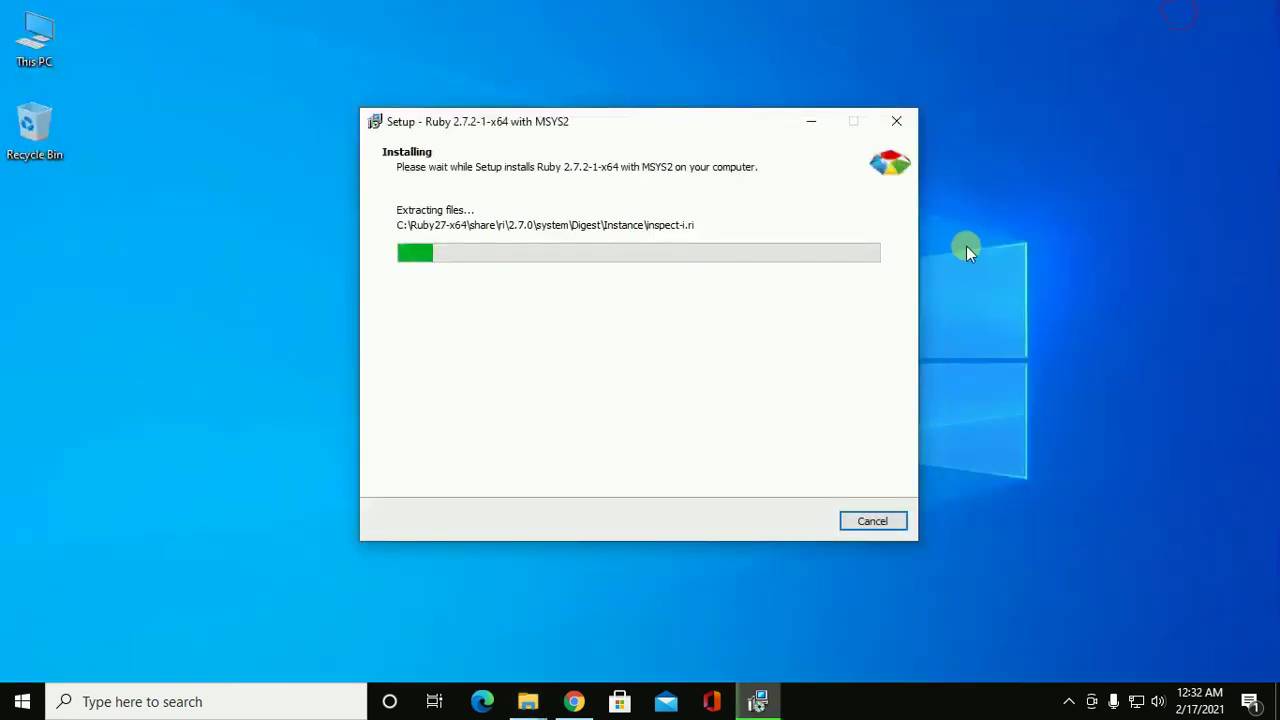
Finish the Ruby setup with 'ridk install' enabled and maximise the console window it opens.
{"action": "left_click_drag", "start_coordinate": [628, 105], "coordinate": [570, 146]}
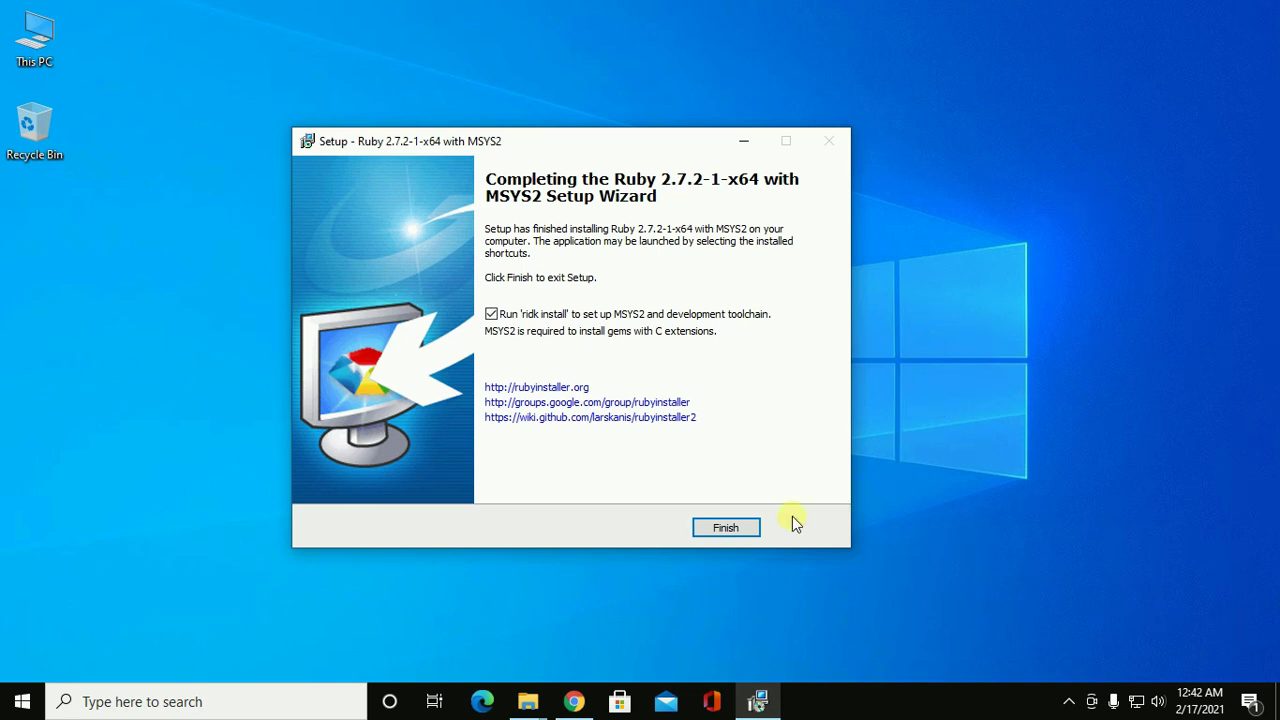
{"action": "left_click", "coordinate": [724, 530]}
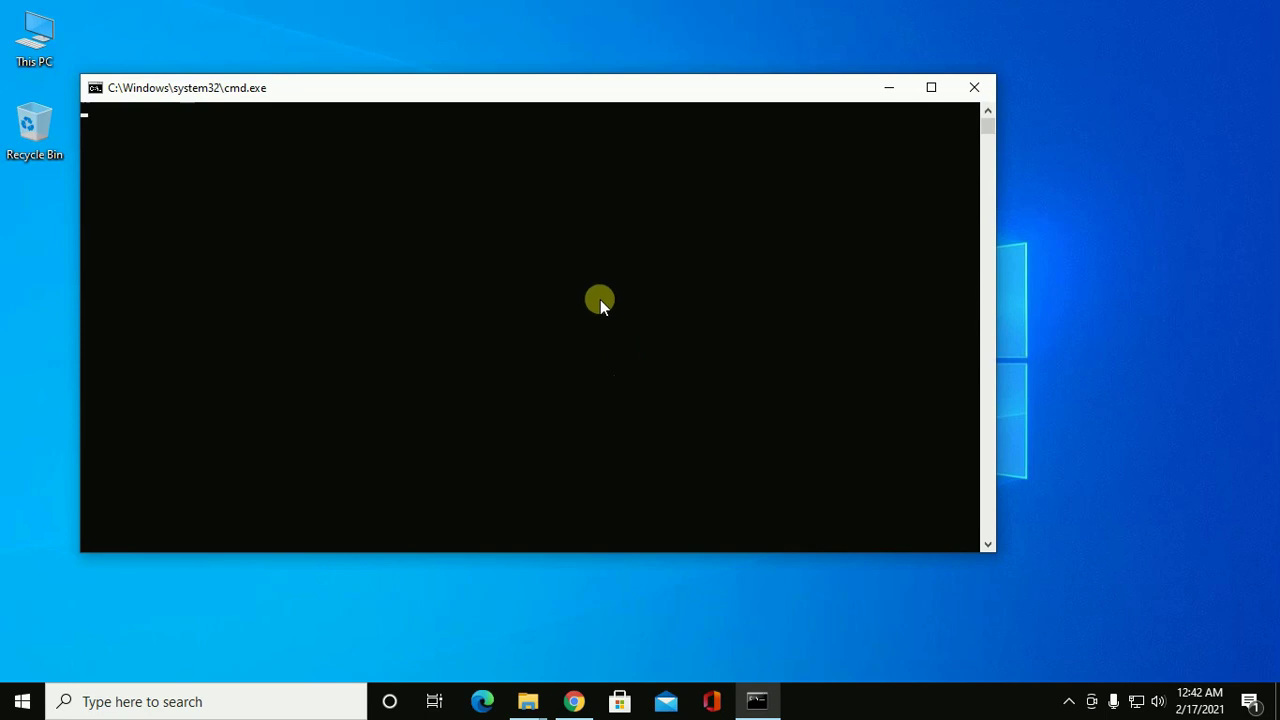
{"action": "left_click_drag", "start_coordinate": [541, 105], "coordinate": [639, 110]}
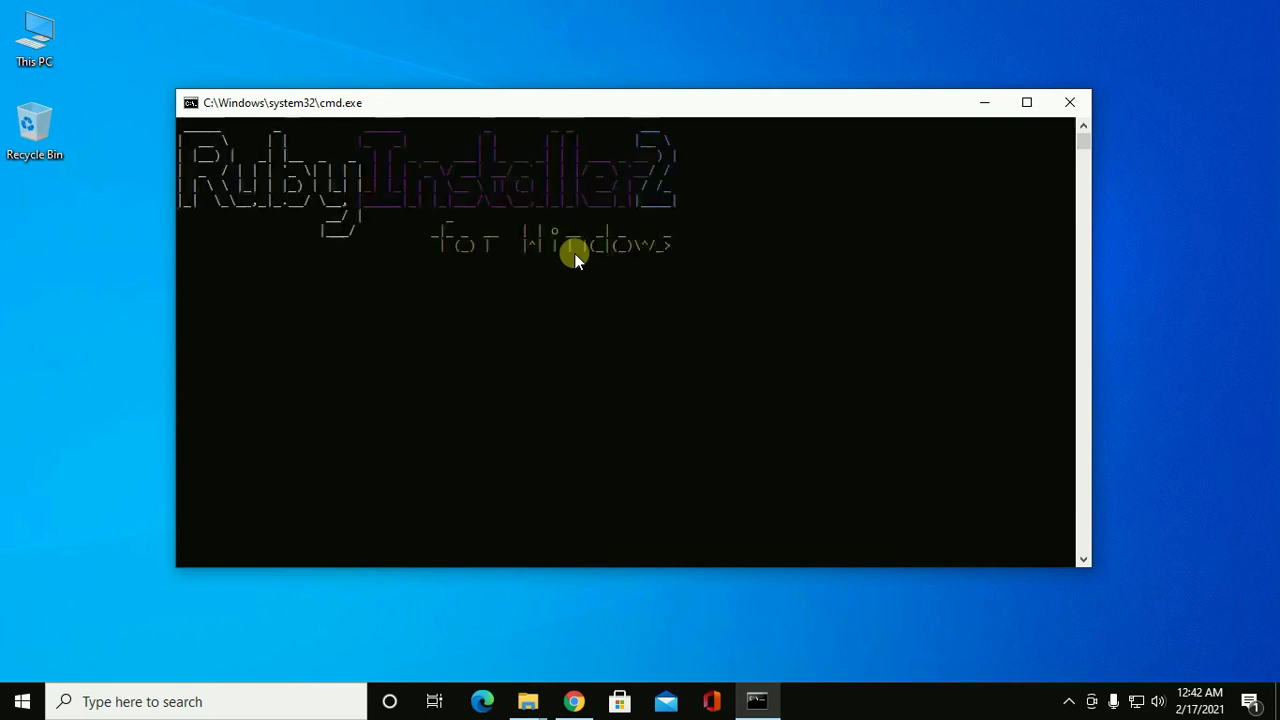
{"action": "left_click", "coordinate": [1027, 104]}
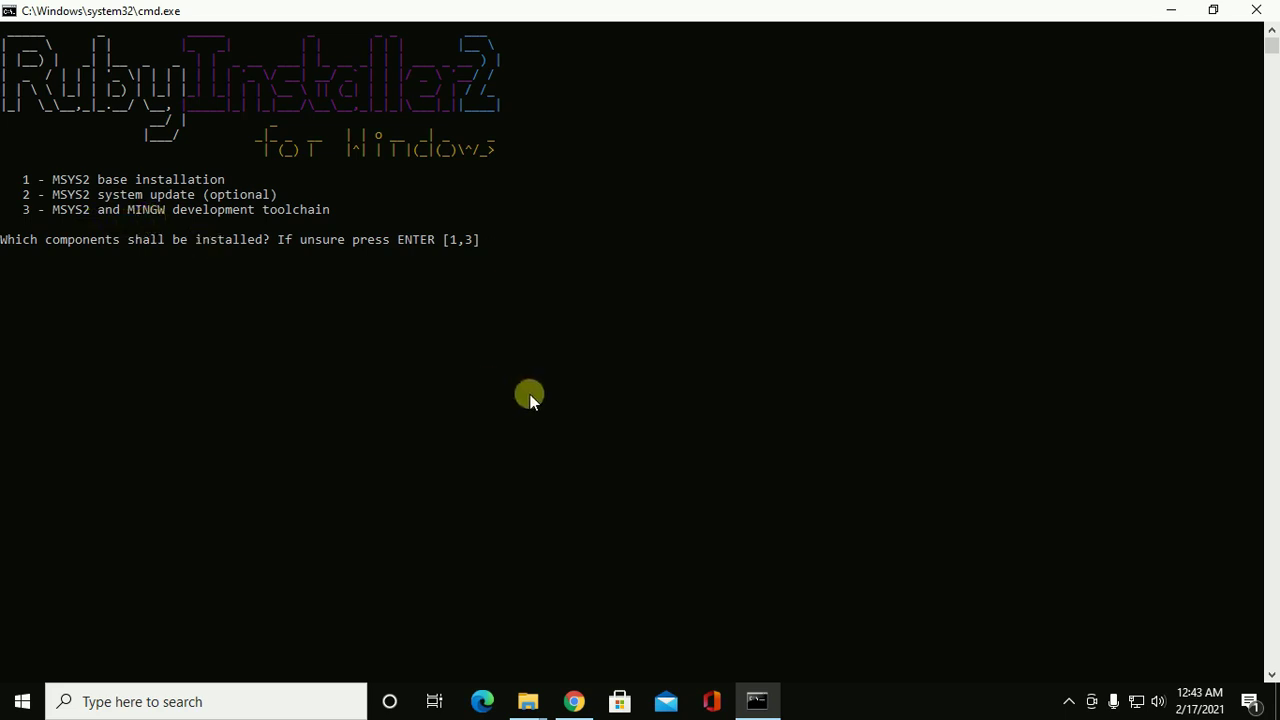
Install component 1, the MSYS2 base installation, and exit the component installer.
{"action": "type", "text": "1"}
{"action": "key", "text": "Return"}
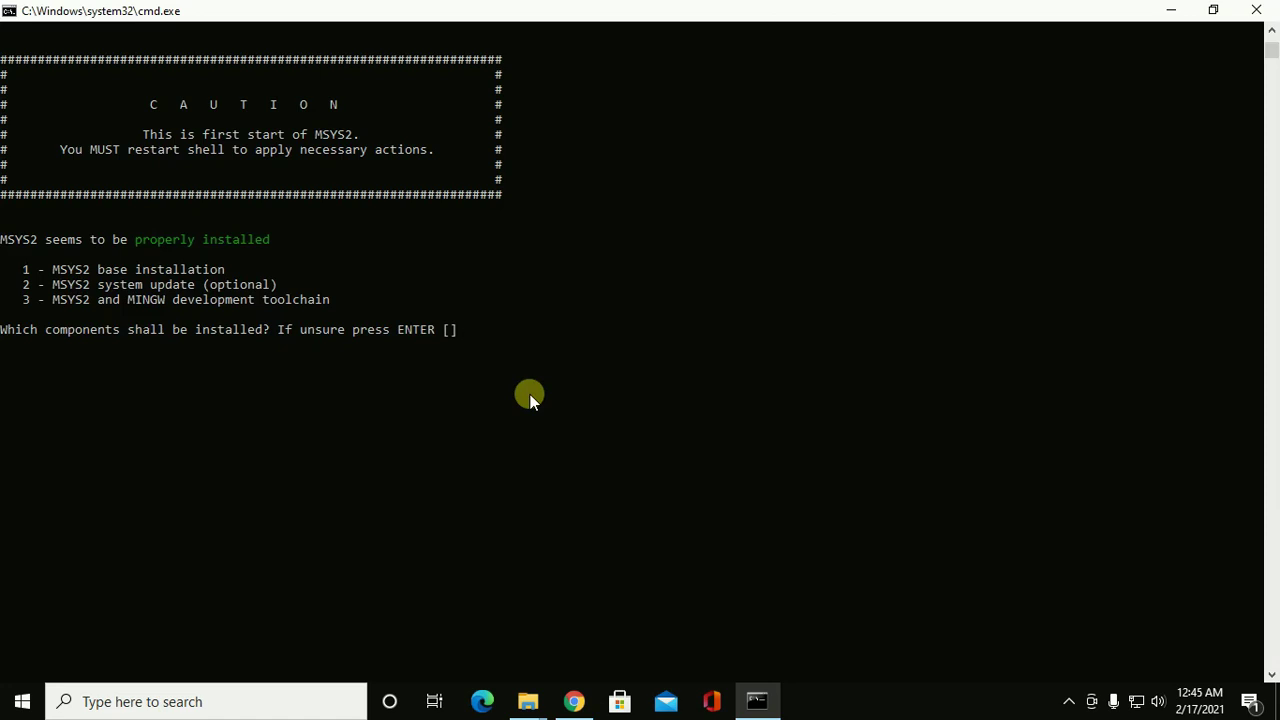
{"action": "key", "text": "Return"}
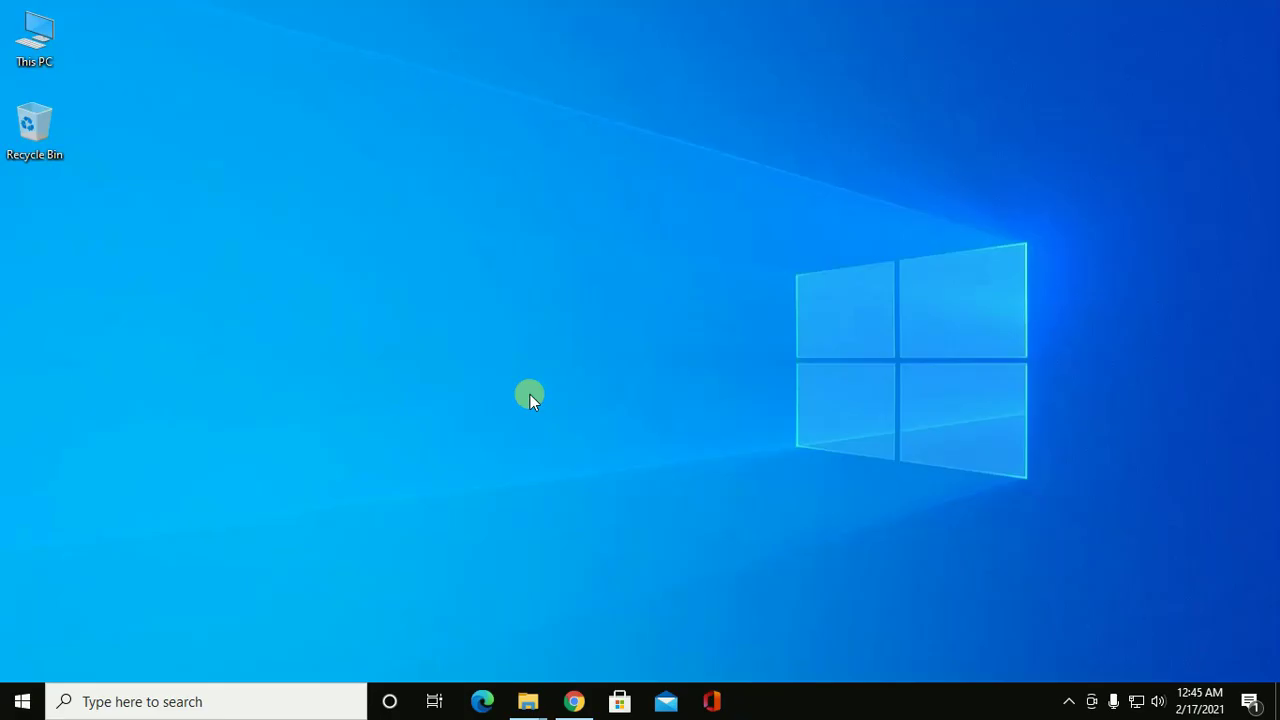
Search Windows for cmd and open the Command Prompt.
{"action": "left_click", "coordinate": [143, 703]}
{"action": "type", "text": "c"}
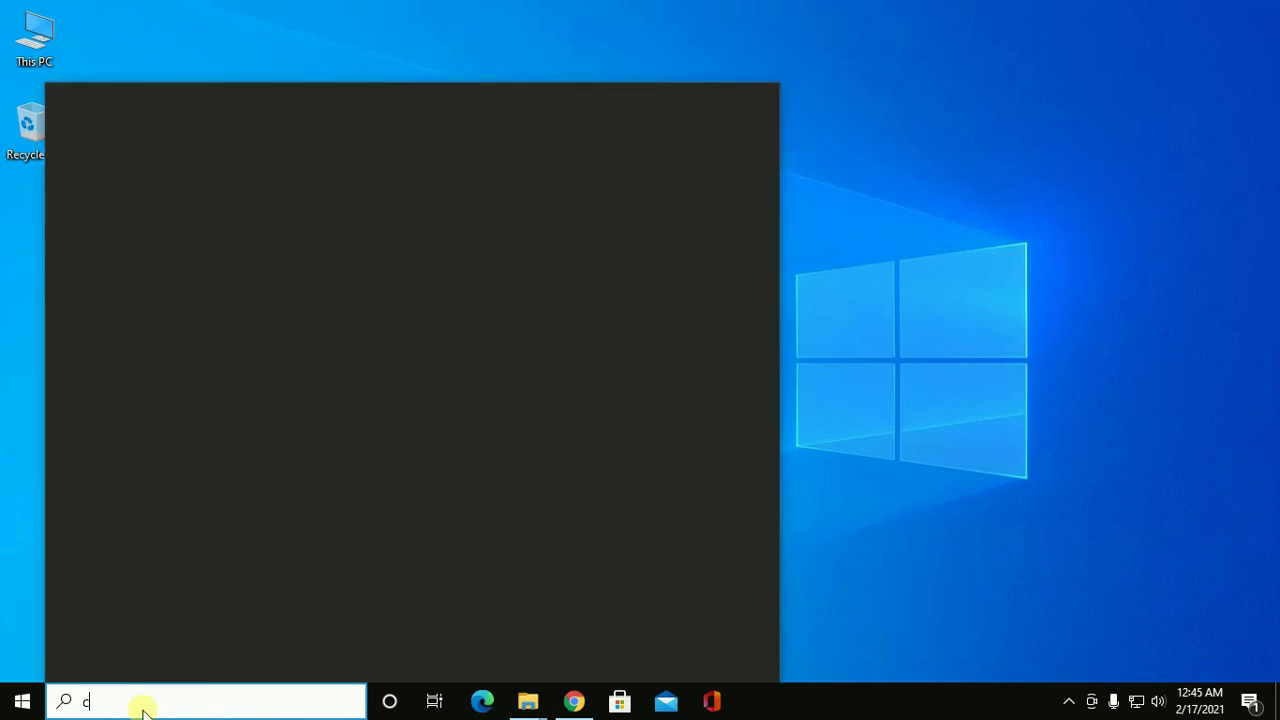
{"action": "type", "text": "md"}
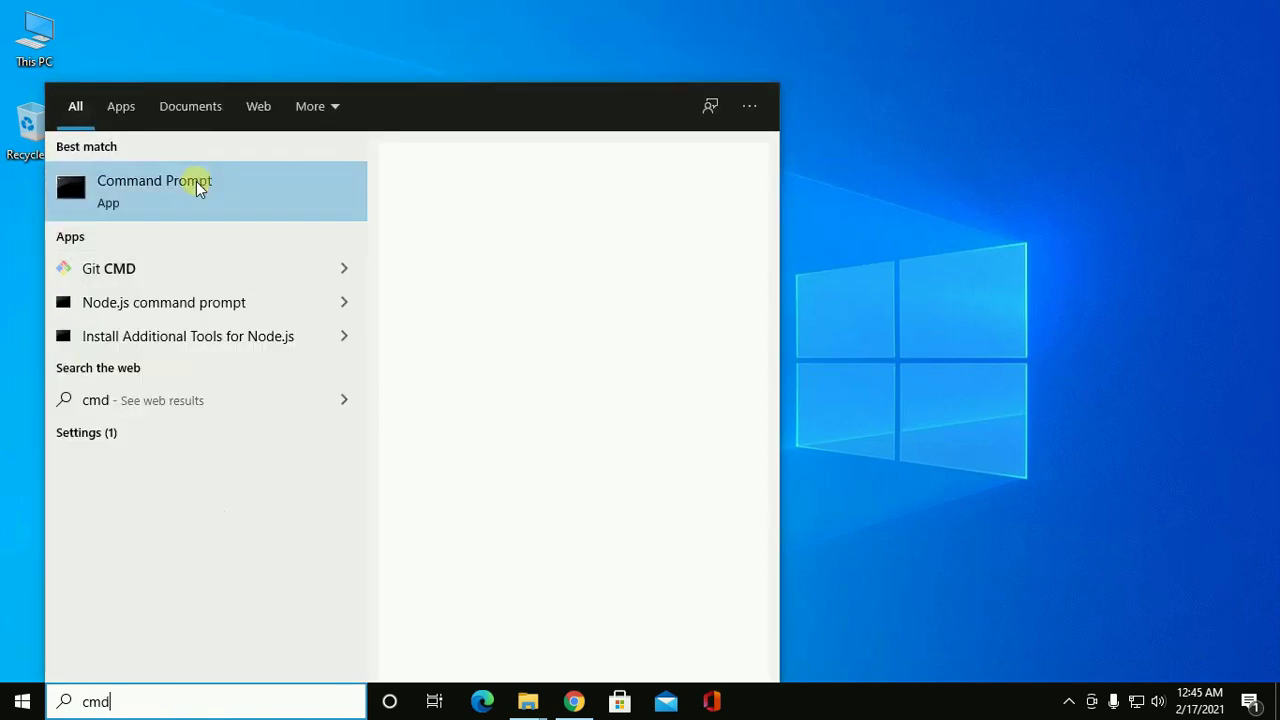
{"action": "left_click", "coordinate": [196, 181]}
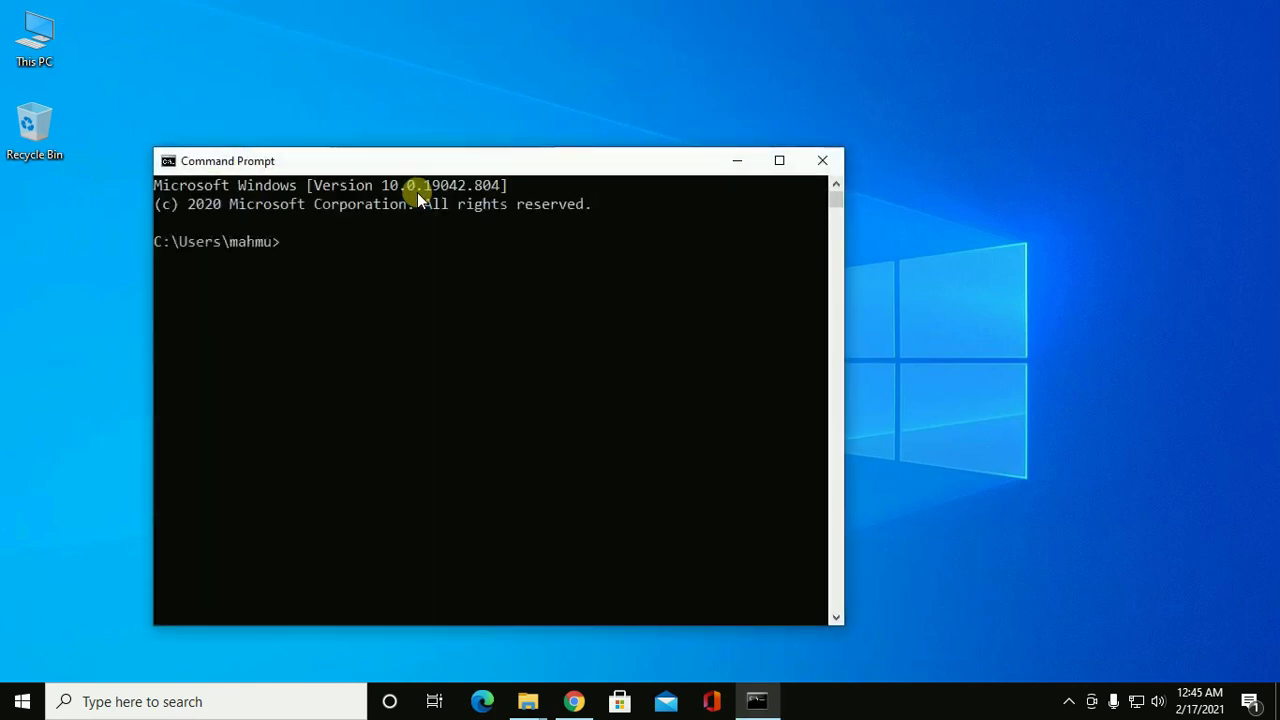
Check the installed Ruby version with ruby -v and highlight the version line in the output.
{"action": "type", "text": "ruby -v"}
{"action": "key", "text": "Return"}
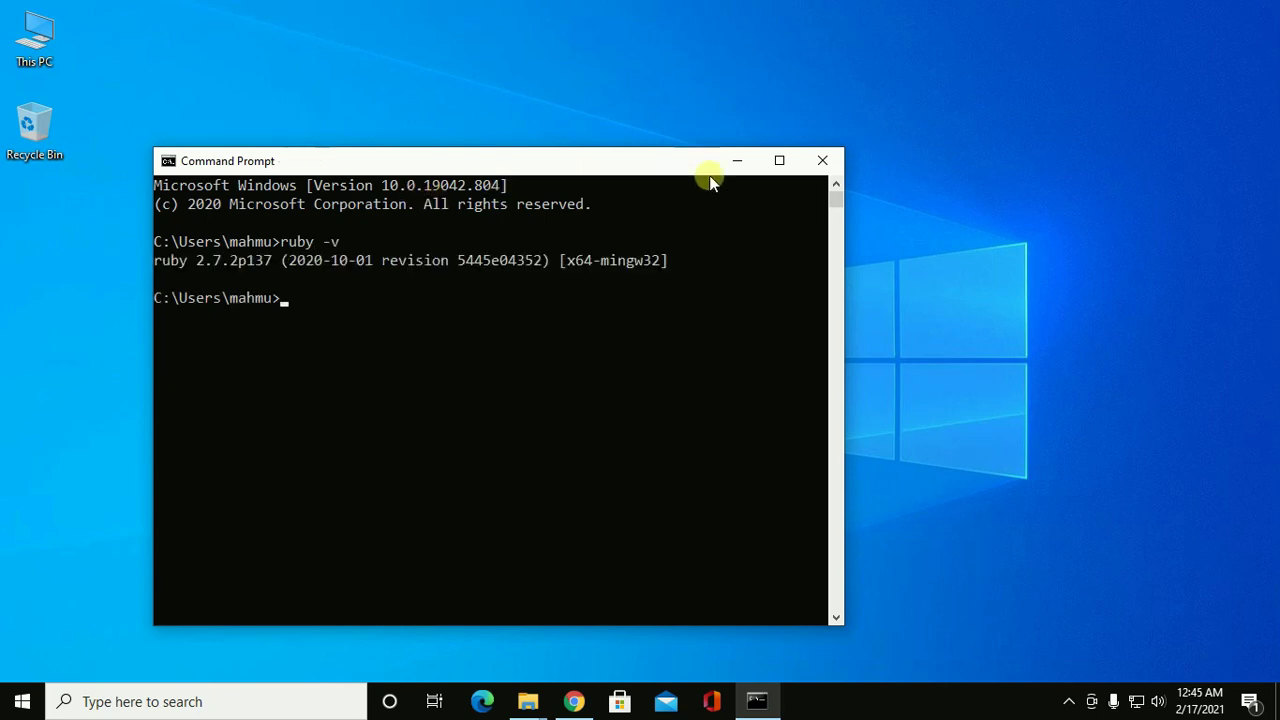
{"action": "left_click", "coordinate": [779, 160]}
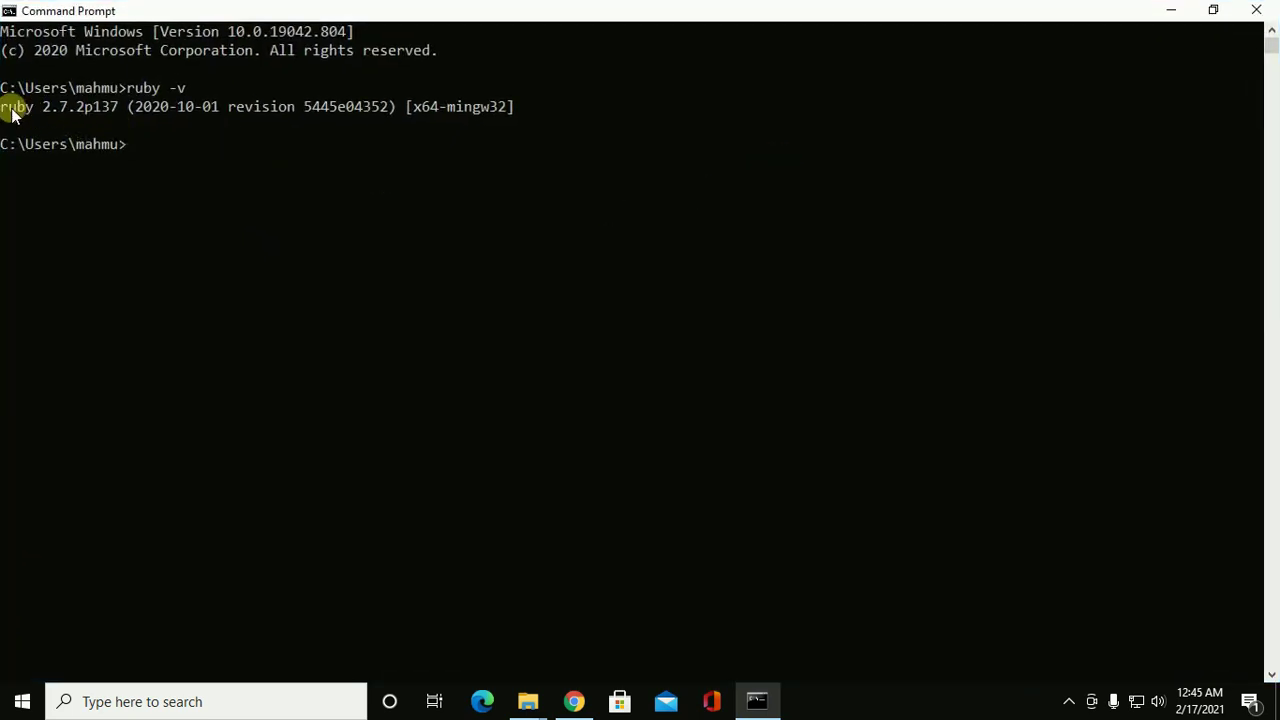
{"action": "left_click_drag", "start_coordinate": [3, 106], "coordinate": [388, 113]}
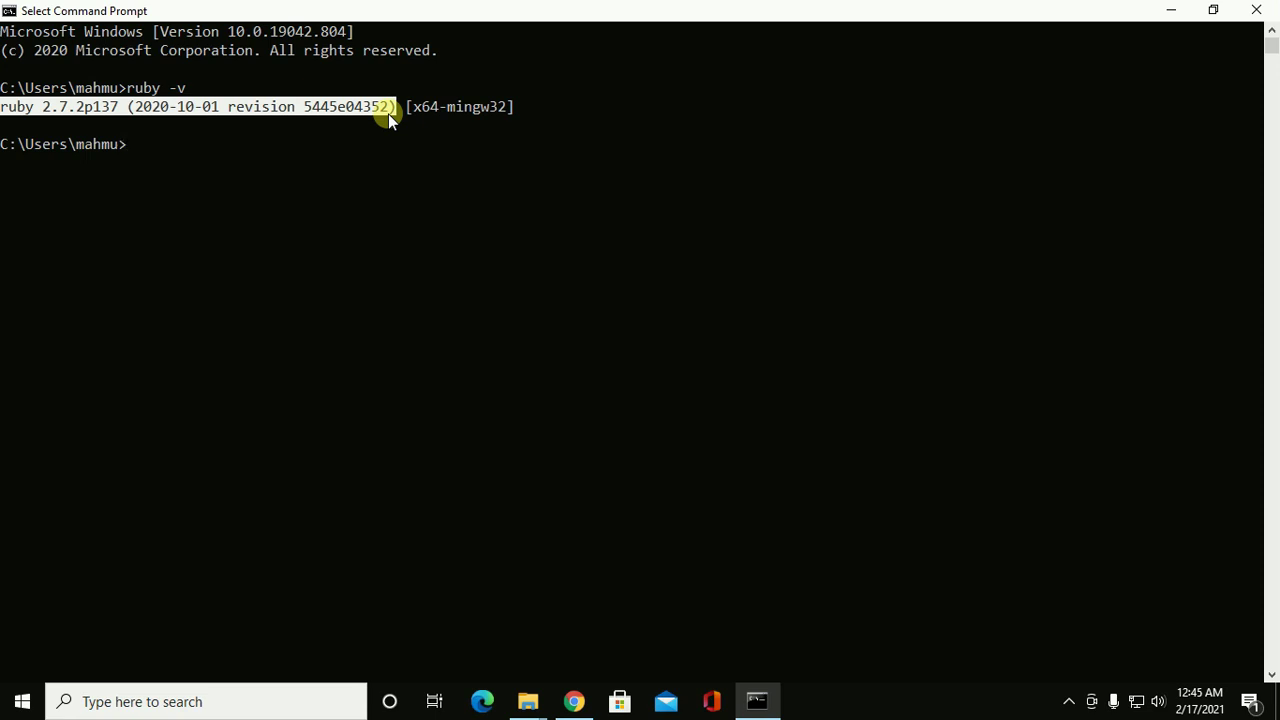
{"action": "left_click_drag", "start_coordinate": [388, 113], "coordinate": [507, 104]}
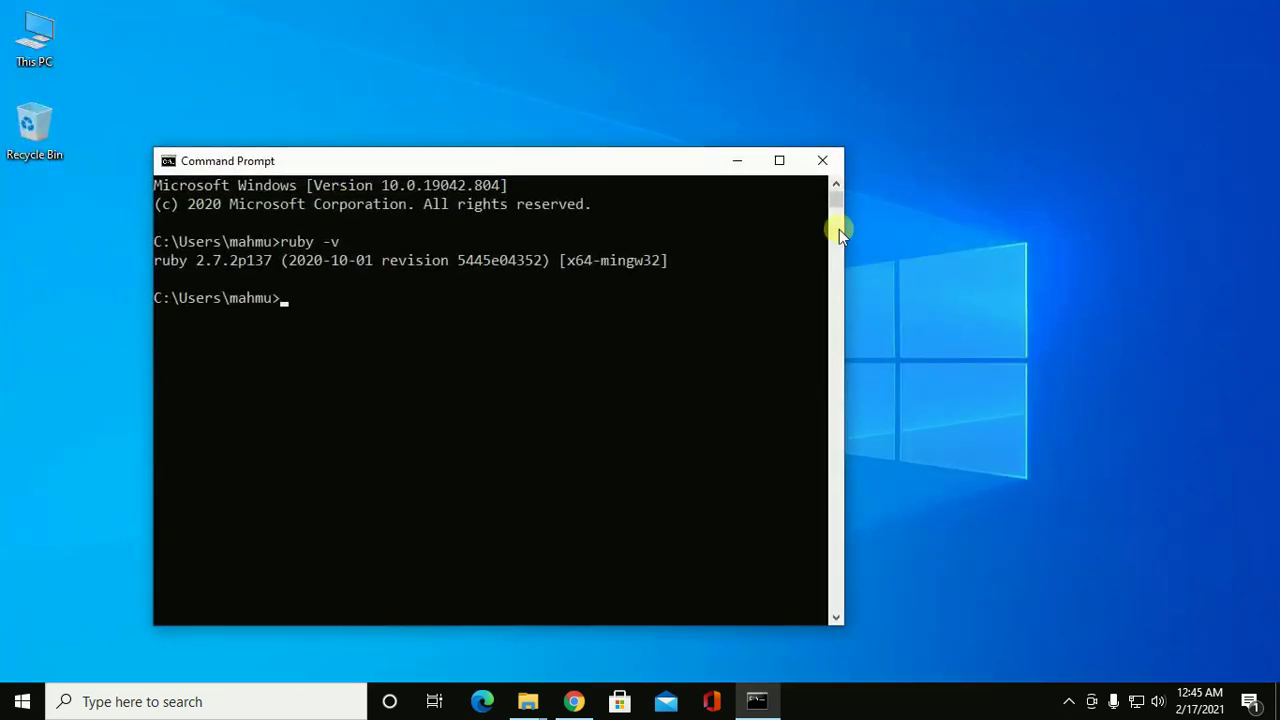
{"action": "left_click_drag", "start_coordinate": [638, 165], "coordinate": [635, 134]}
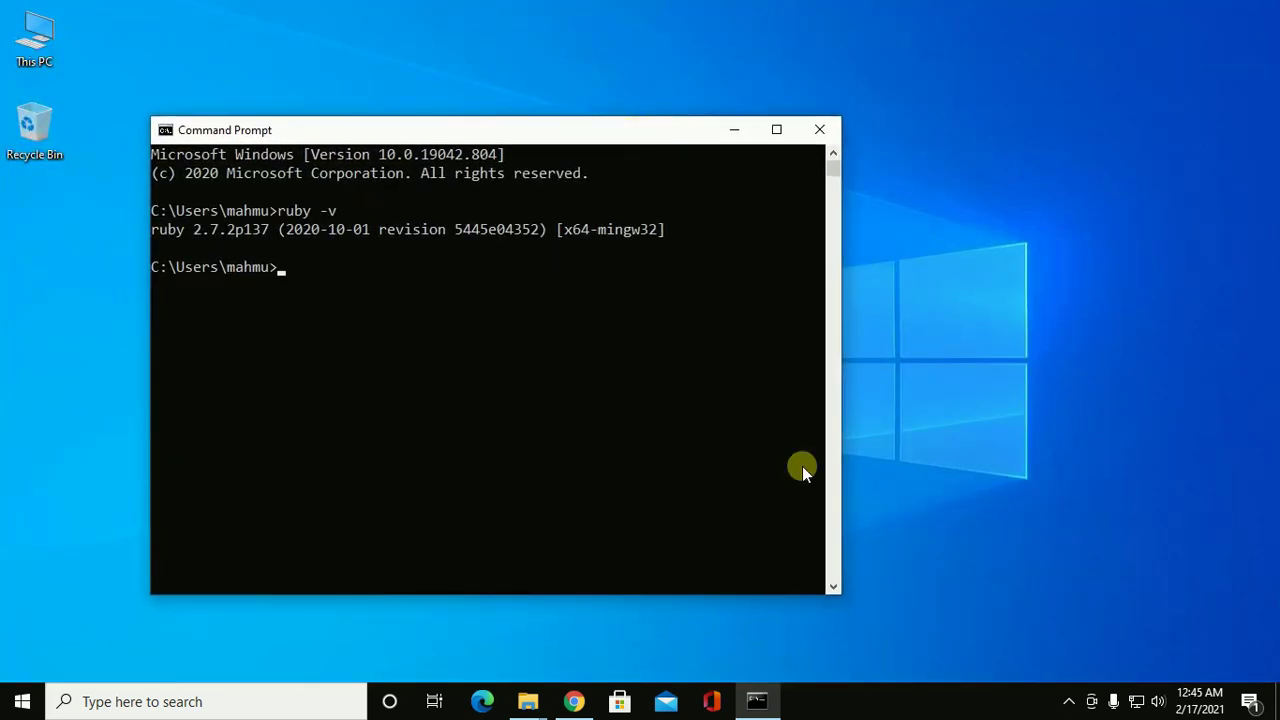